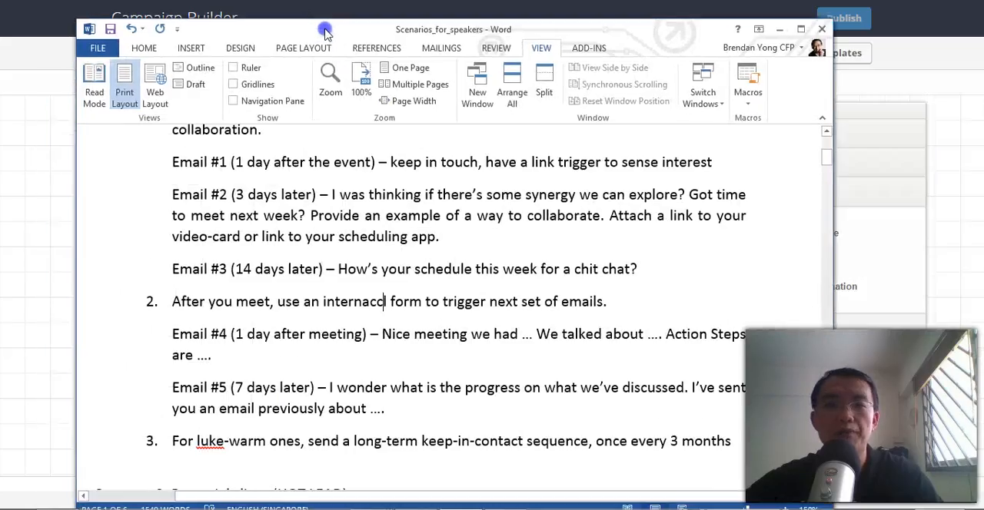
Review the Category 1 follow-up emails in the networking scenario document, and move the document aside to uncover the campaign canvas.
scroll(517, 208, "down", 1)
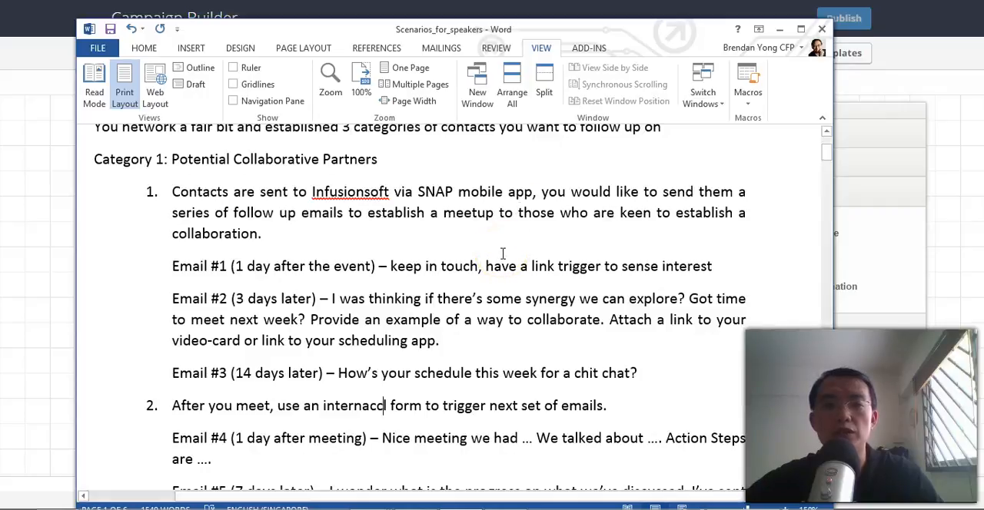
scroll(502, 253, "up", 1)
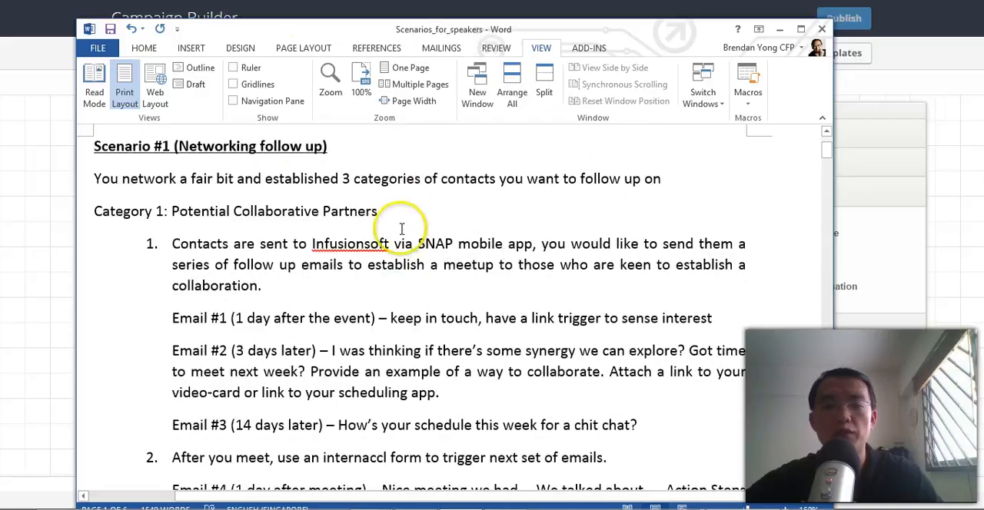
scroll(427, 225, "down", 1)
scroll(469, 234, "down", 3)
scroll(506, 268, "up", 2)
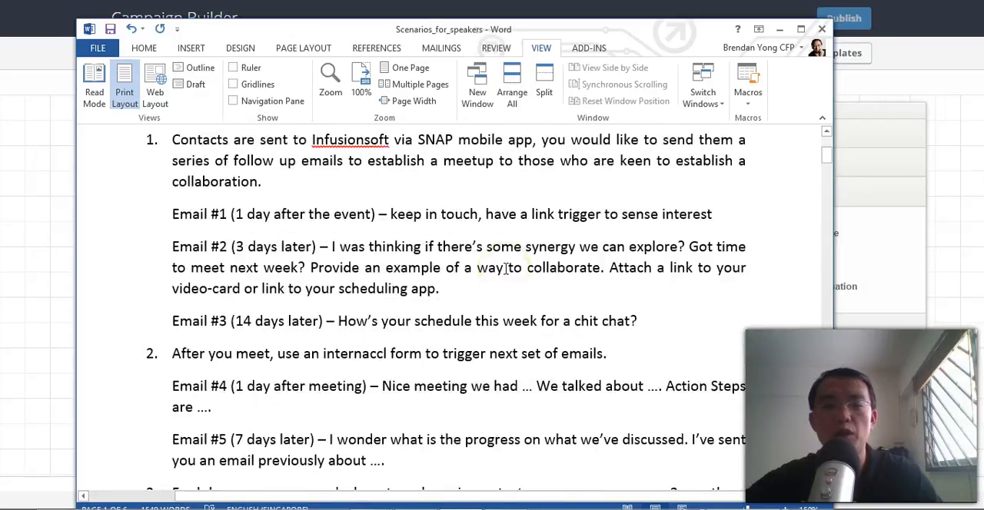
scroll(506, 268, "up", 1)
scroll(506, 268, "up", 1)
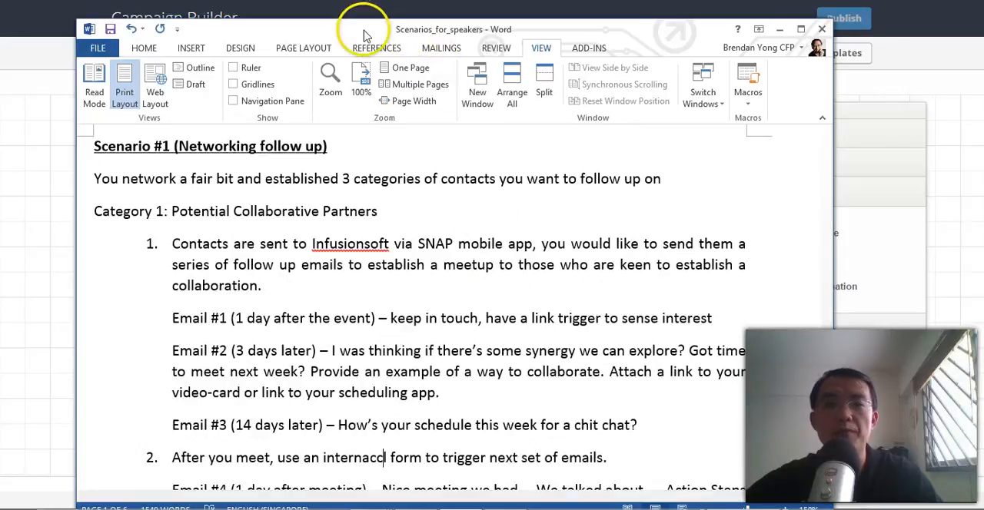
left_click_drag(355, 34, 983, 23)
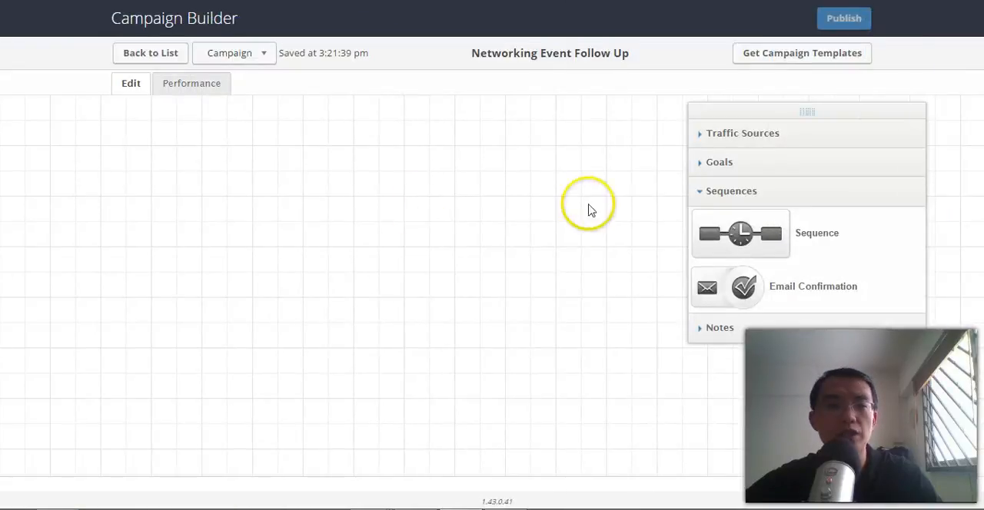
Add a Register for an event goal to the campaign and make it trigger when a user applies a tag.
left_click(727, 162)
left_click_drag(715, 259, 228, 225)
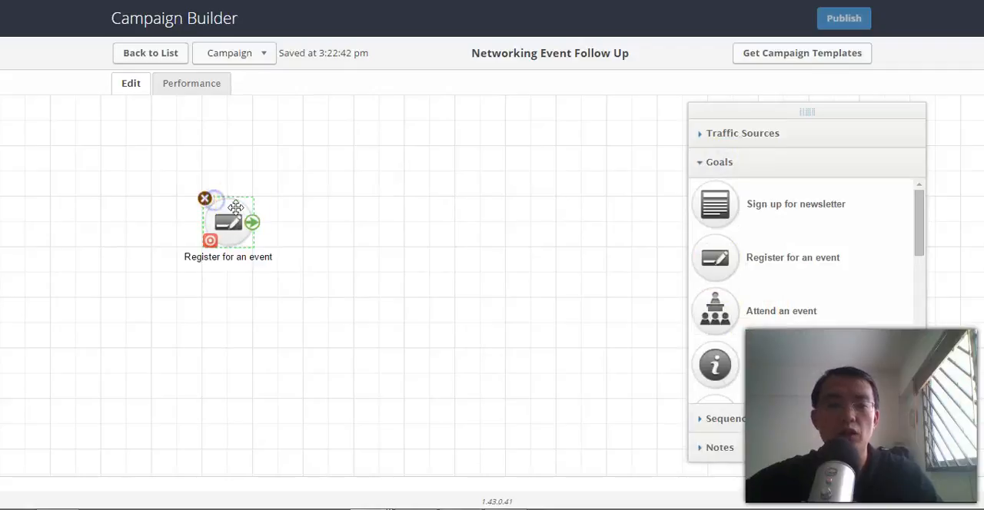
left_click(210, 242)
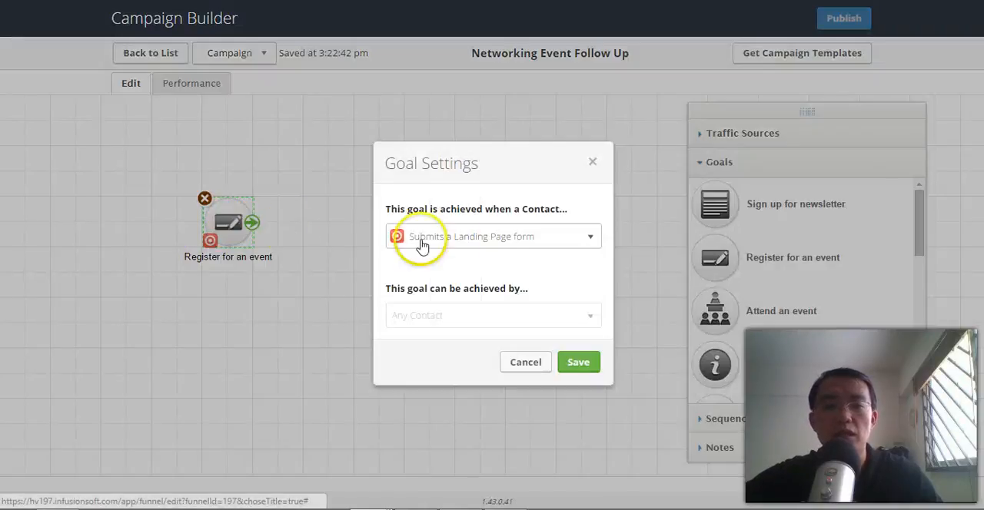
left_click(560, 238)
left_click_drag(594, 306, 593, 375)
left_click(488, 390)
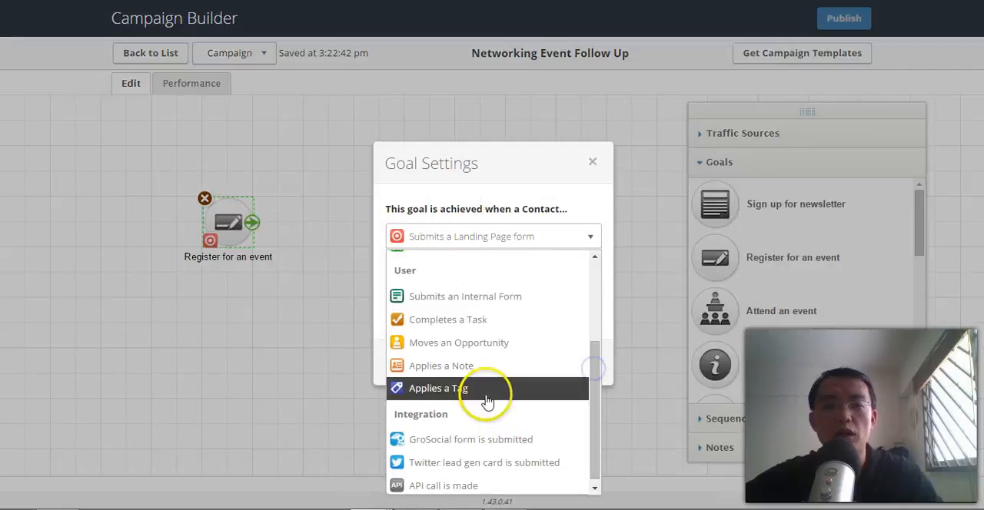
left_click(570, 361)
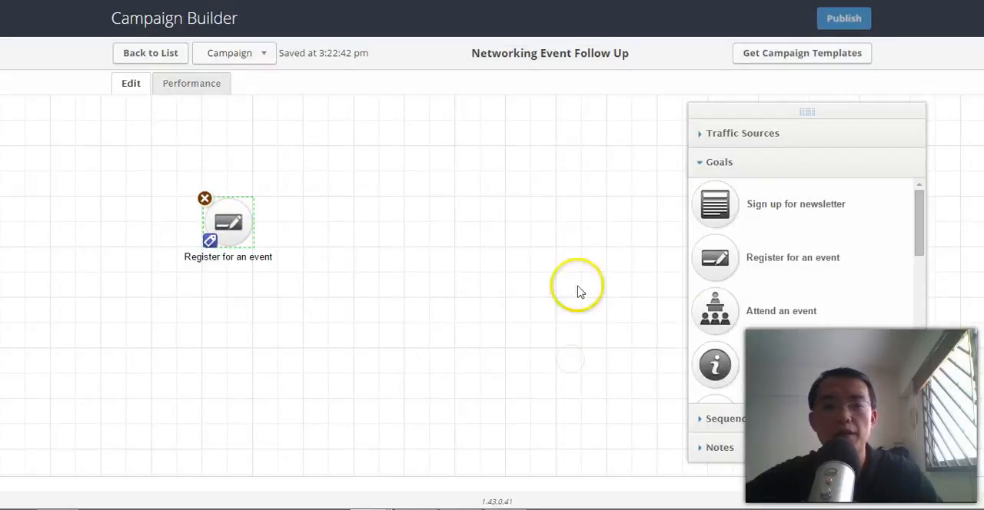
Place a sequence beside the Register for an event goal and connect the goal to it.
left_click(723, 425)
left_click_drag(725, 230, 356, 223)
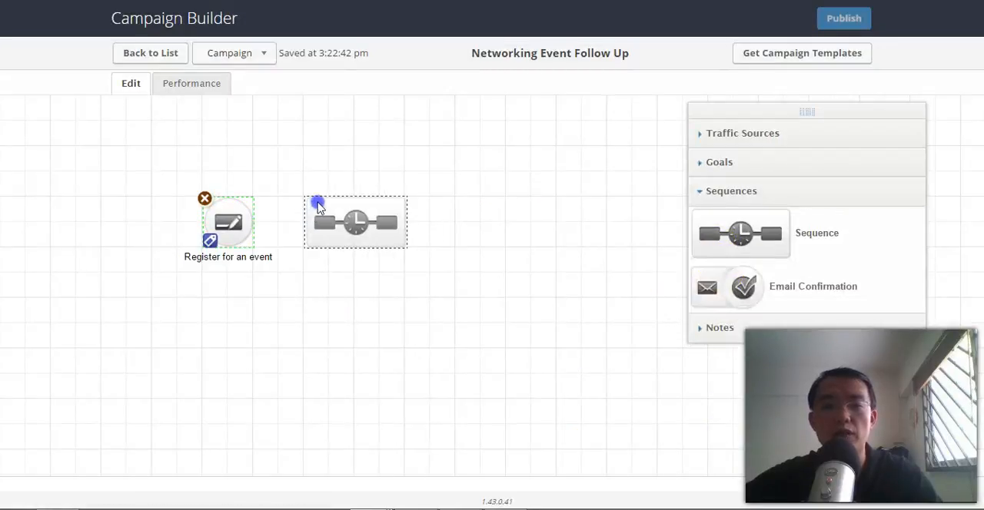
left_click_drag(241, 221, 311, 223)
left_click(323, 305)
left_click(337, 218)
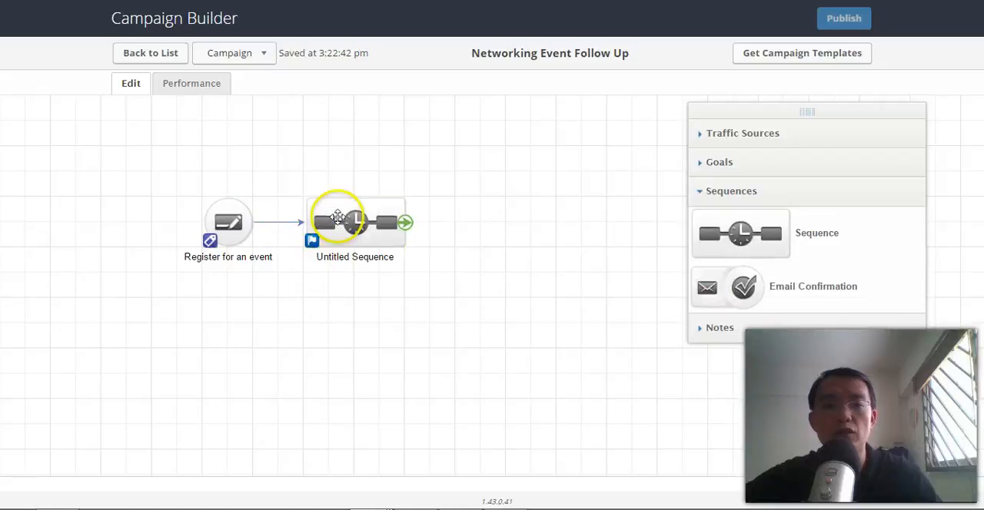
Configure the Register for an event goal to be achieved when the Potential Partner tag is applied.
left_click(229, 216)
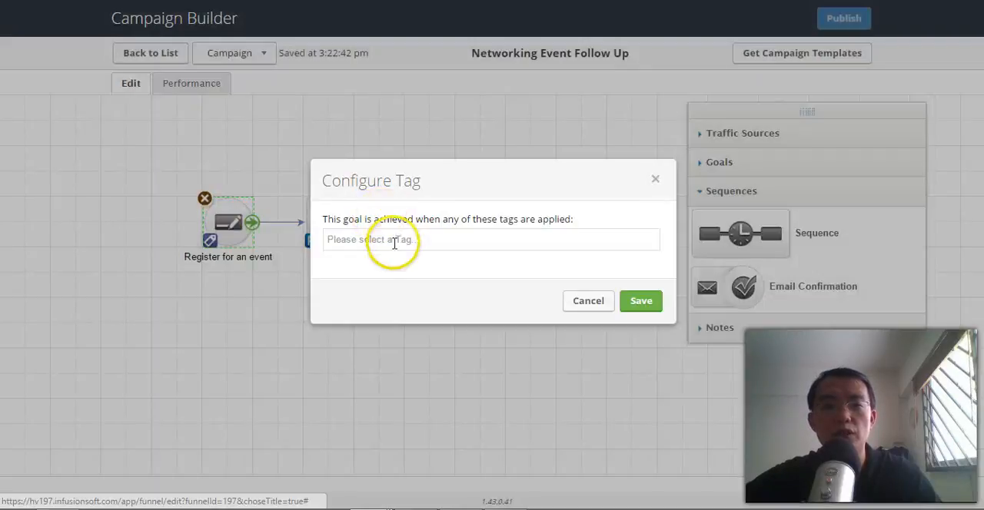
left_click(390, 240)
type("potential")
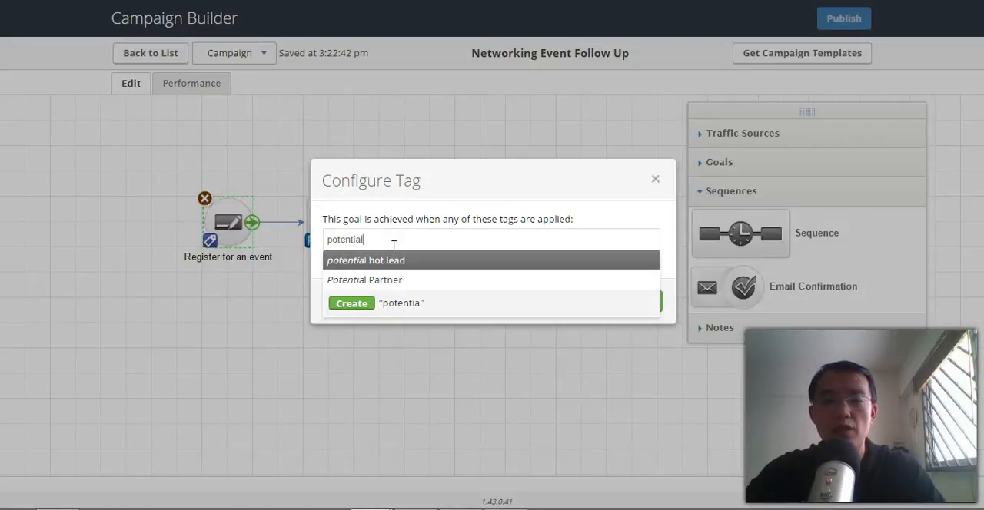
left_click(386, 279)
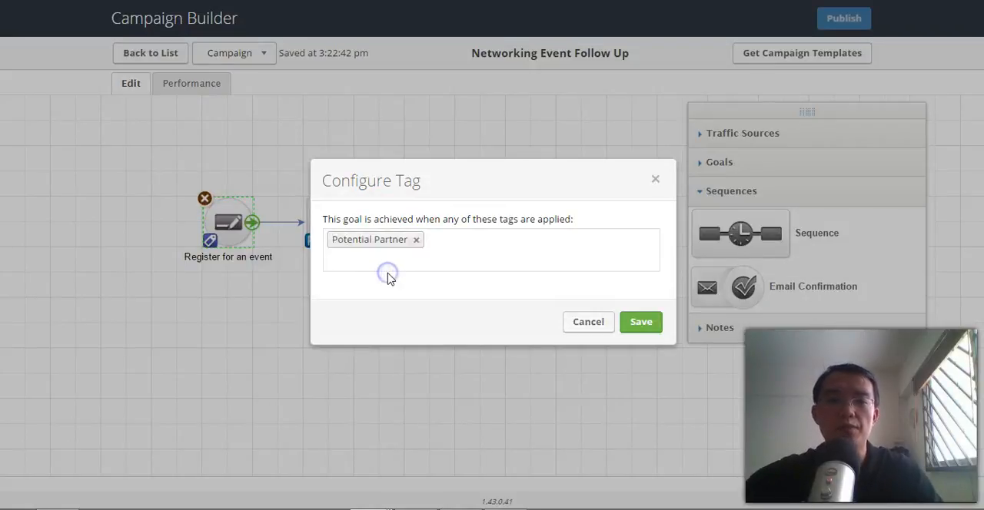
left_click(648, 318)
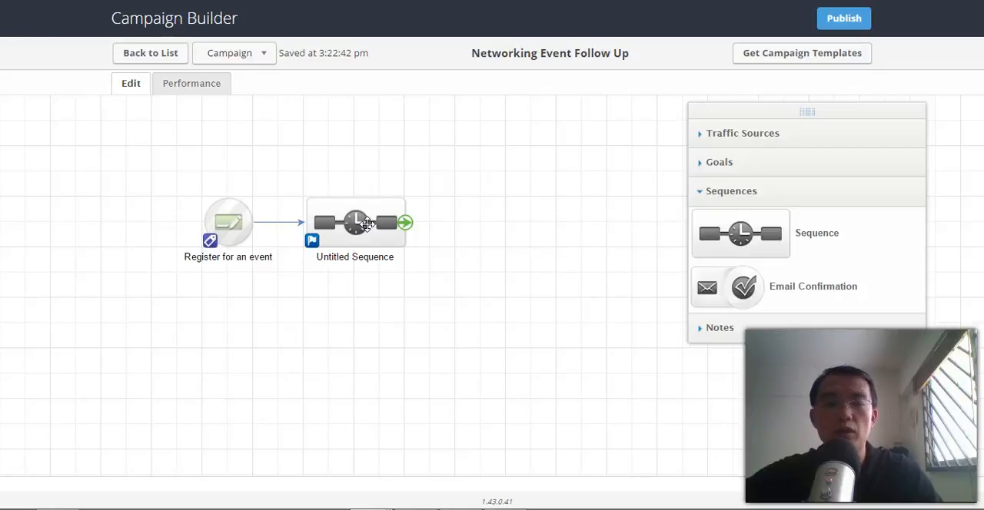
Open the untitled sequence and add a delay timer after Start that waits at least 1 day.
double_click(367, 224)
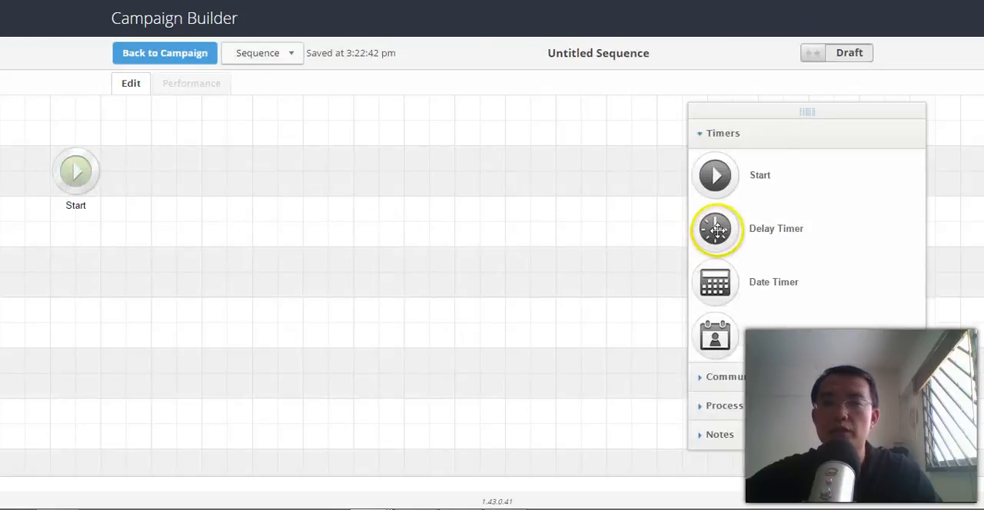
left_click_drag(716, 230, 178, 171)
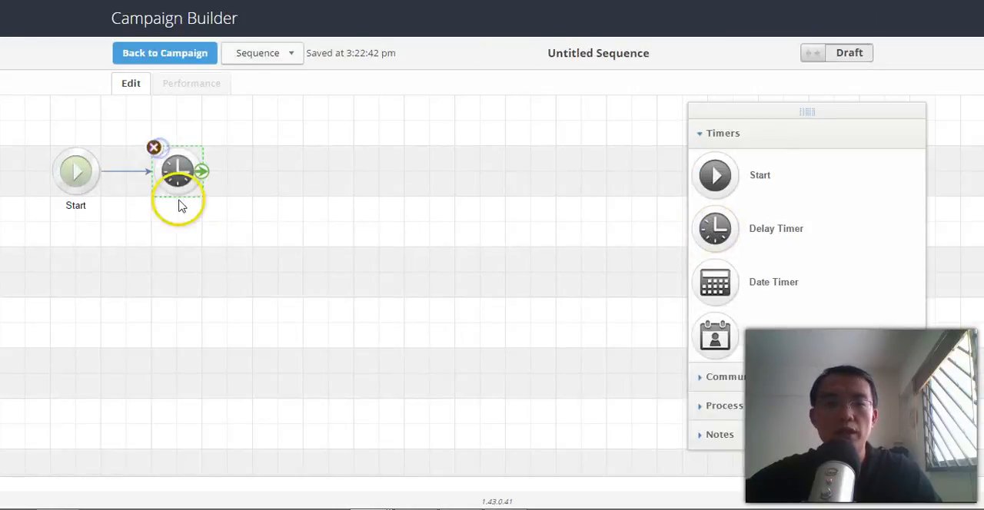
left_click(285, 209)
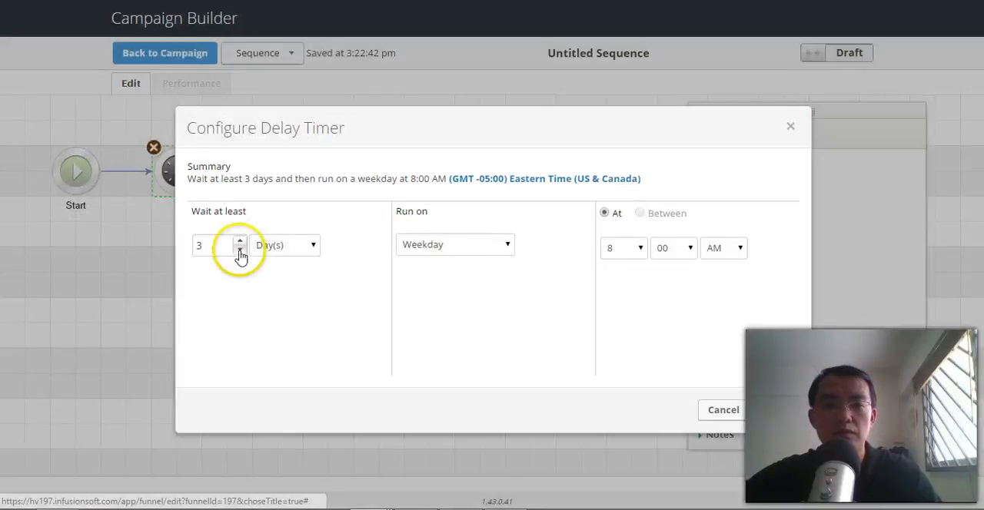
left_click(240, 253)
left_click(240, 253)
left_click(776, 412)
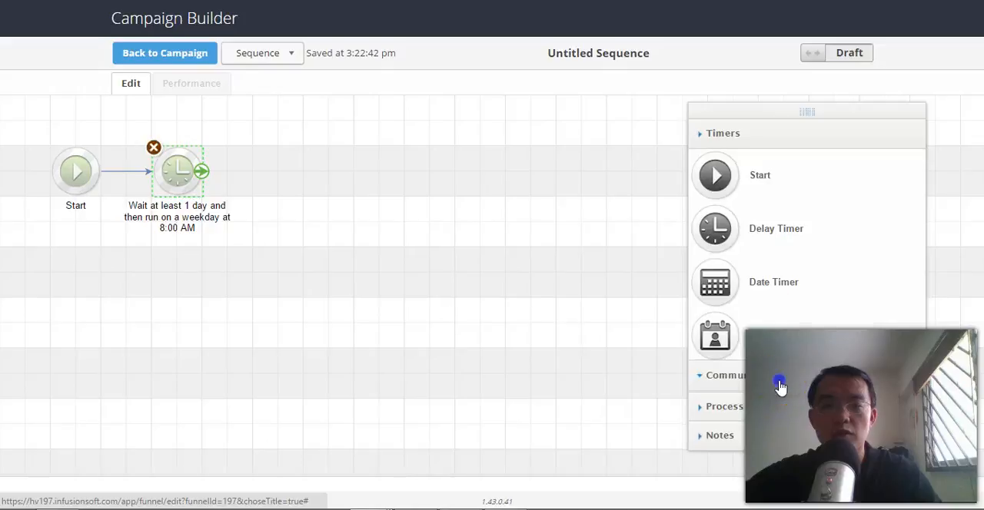
Extend the sequence after the 1-day timer with an email, a second delay timer and a second email.
left_click(779, 384)
left_click_drag(716, 205, 292, 169)
left_click(734, 138)
left_click_drag(719, 224, 377, 158)
left_click(730, 377)
left_click_drag(718, 206, 488, 193)
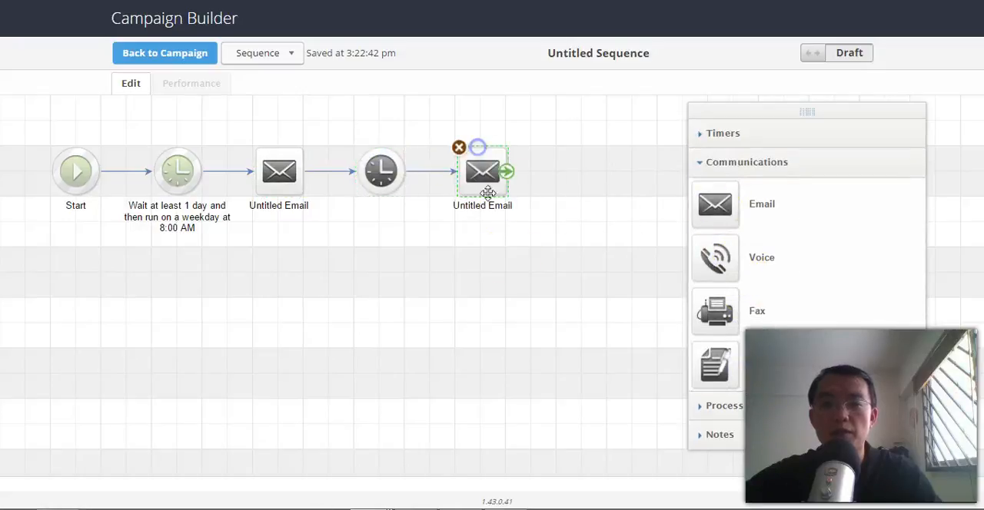
Append a third delay timer and a third email to the end of the sequence.
left_click(727, 137)
left_click_drag(721, 224, 434, 174)
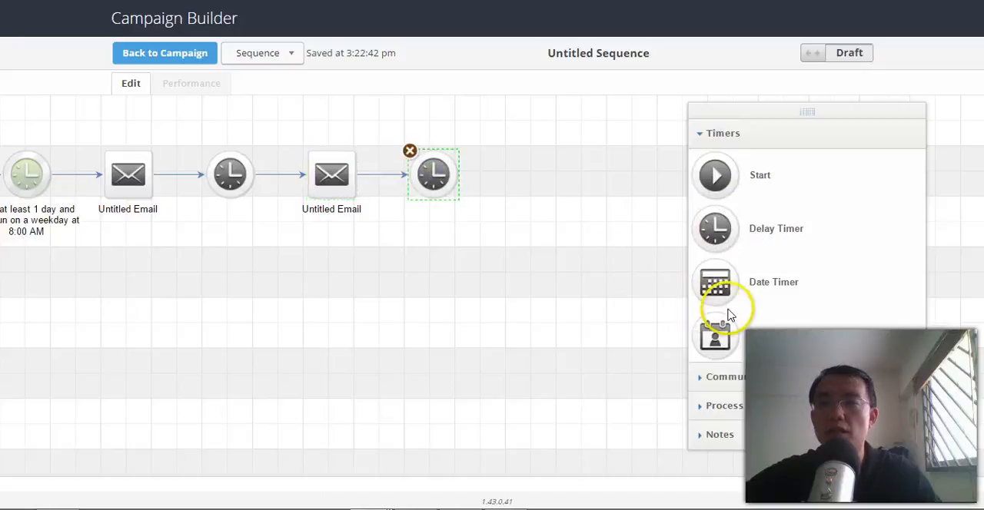
left_click(738, 381)
left_click_drag(715, 204, 542, 162)
left_click(536, 274)
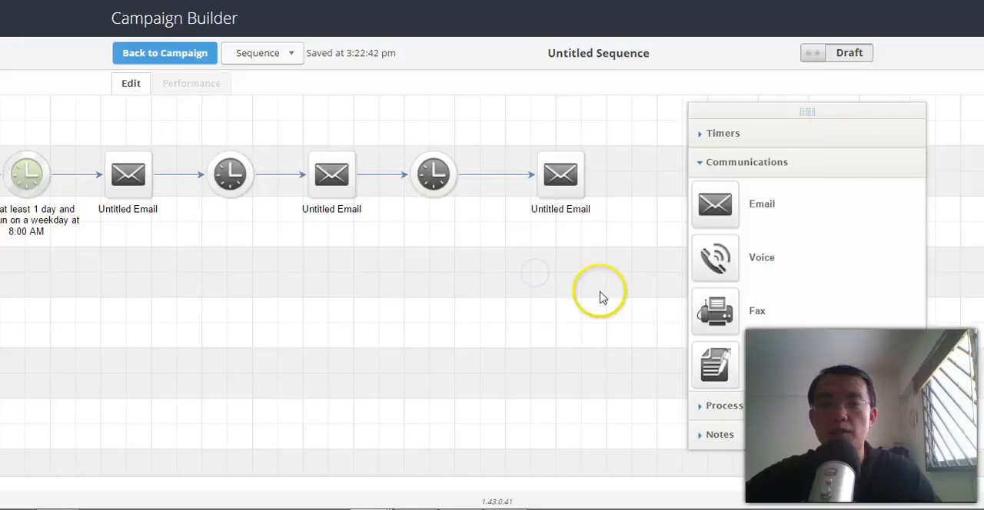
left_click_drag(224, 335, 431, 385)
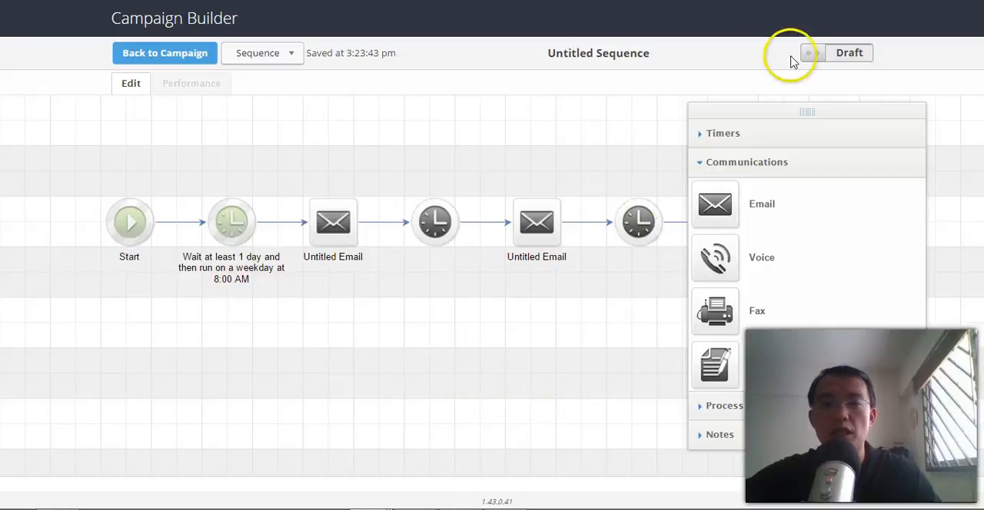
Return to the campaign and rename the Register for an event goal as "Tag Potential partner is applied".
left_click(202, 54)
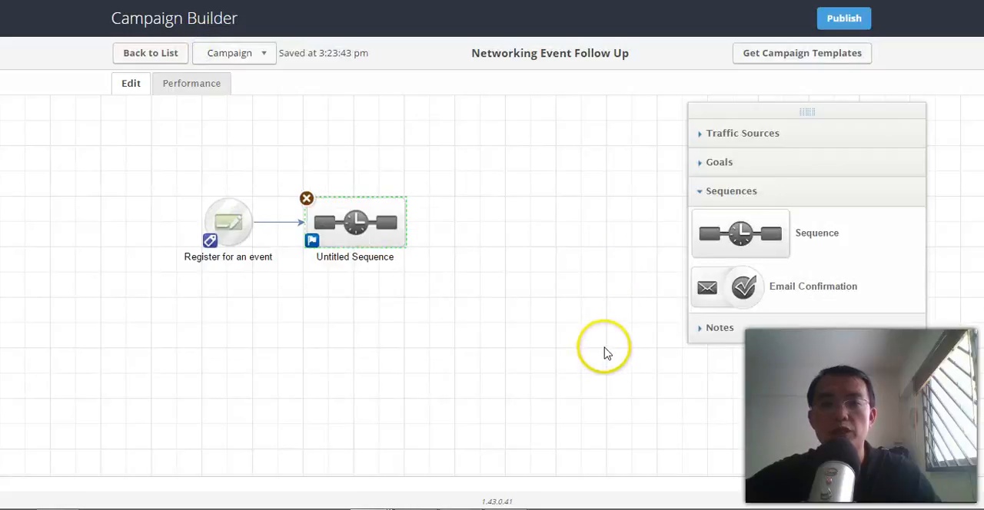
double_click(238, 260)
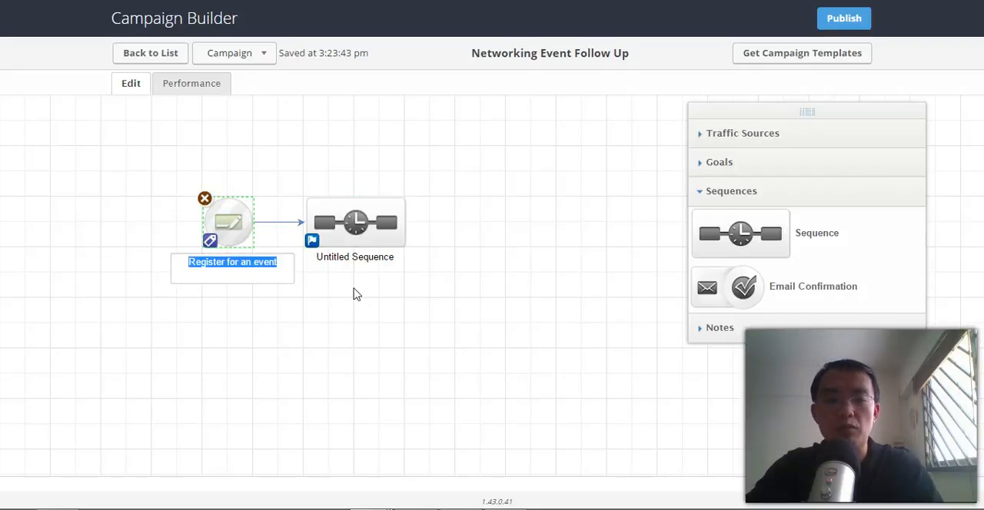
type("Ta")
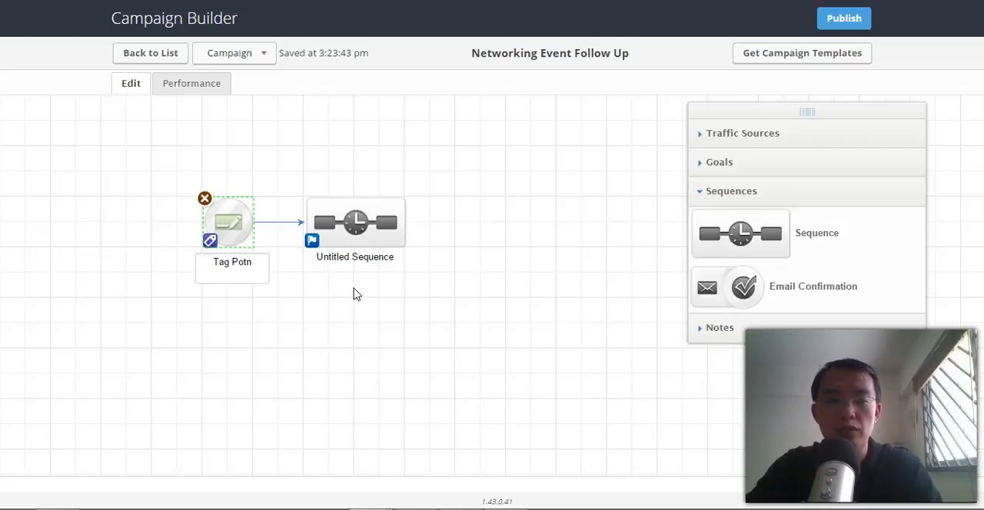
type("g Potential partner is applied")
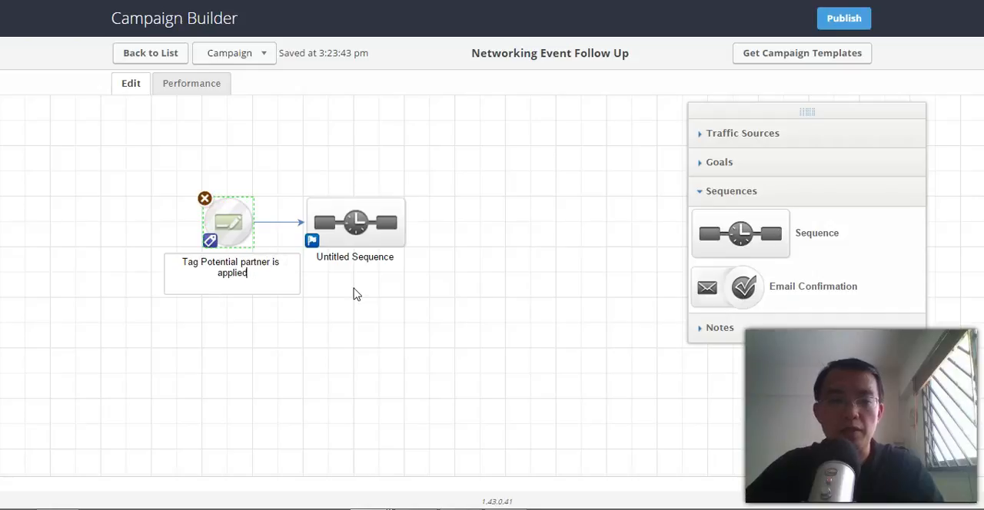
left_click(358, 294)
left_click(367, 221)
left_click(415, 257)
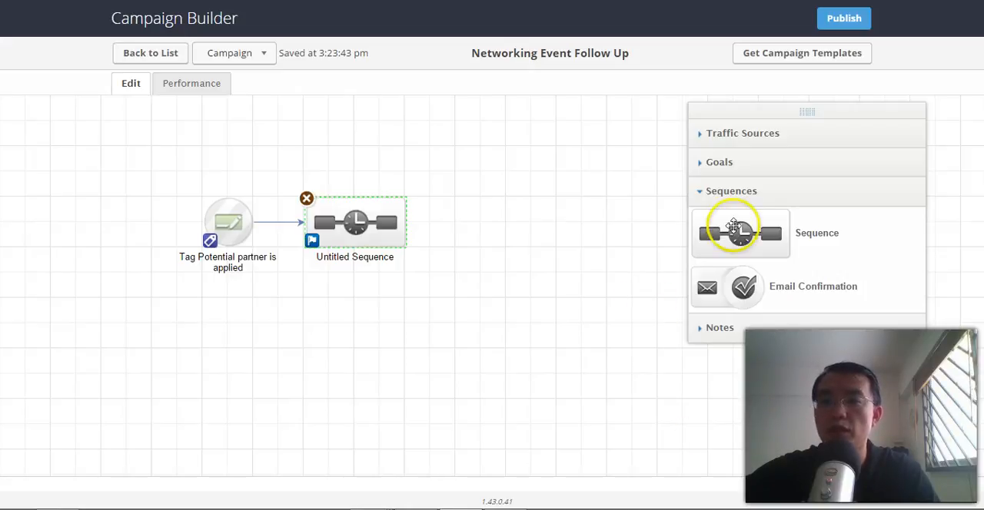
Add a Sign up for newsletter goal after the sequence and make it trigger when a user submits an internal form.
left_click(732, 160)
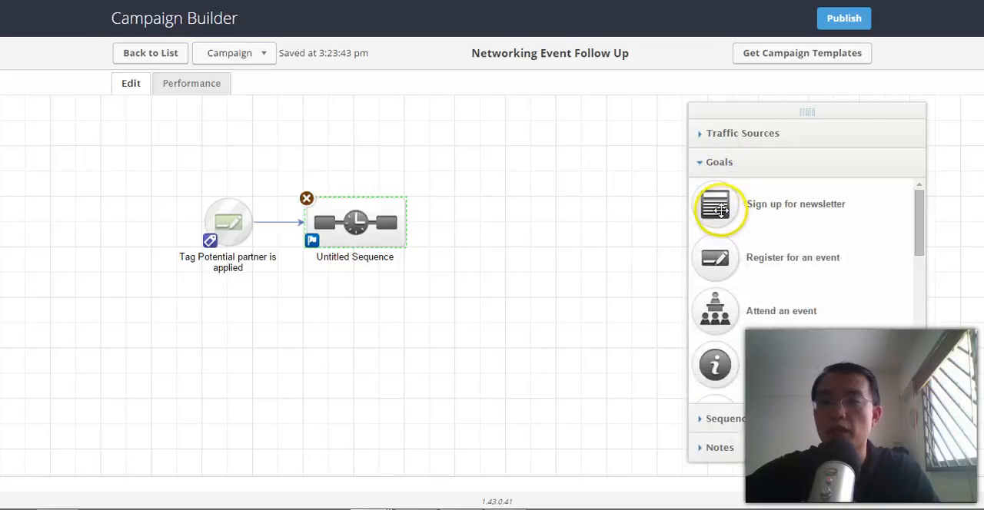
left_click_drag(719, 203, 469, 243)
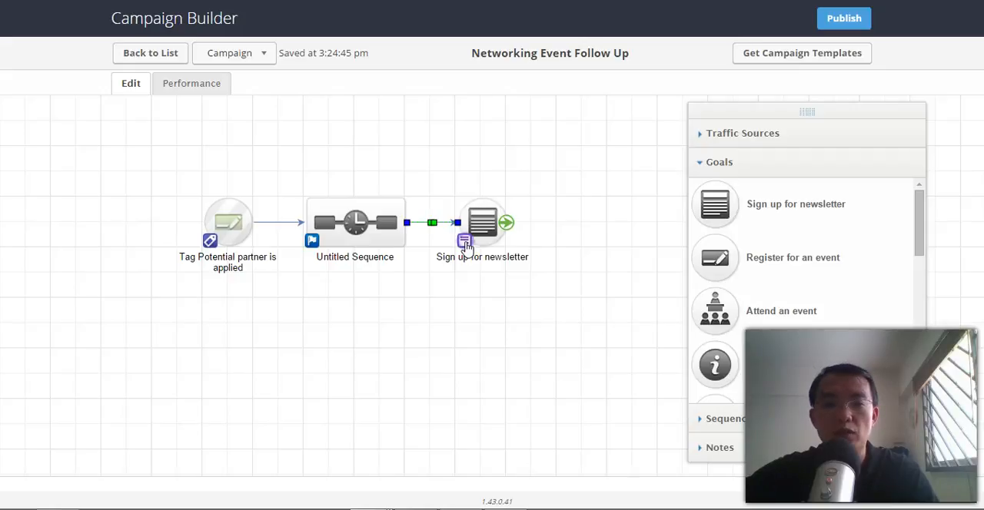
left_click(466, 245)
left_click_drag(597, 282, 601, 347)
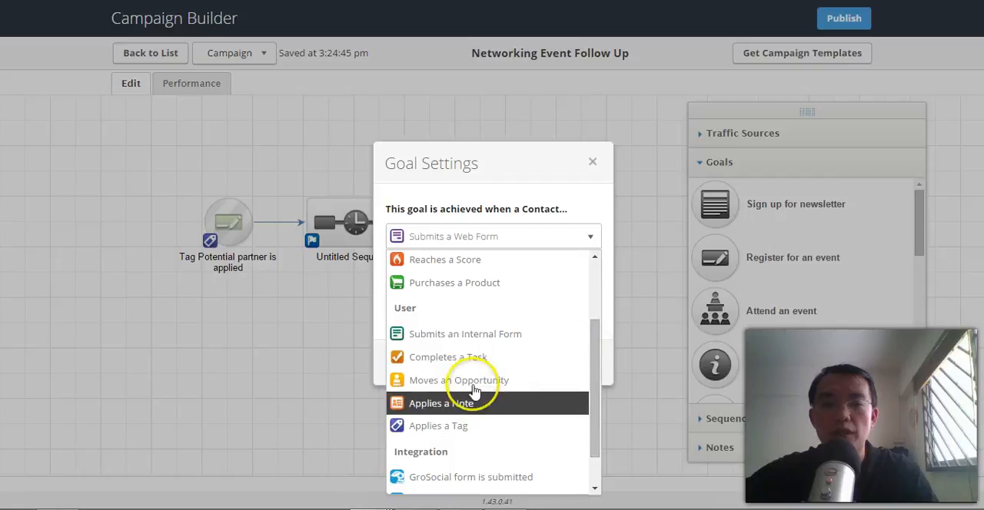
left_click(486, 334)
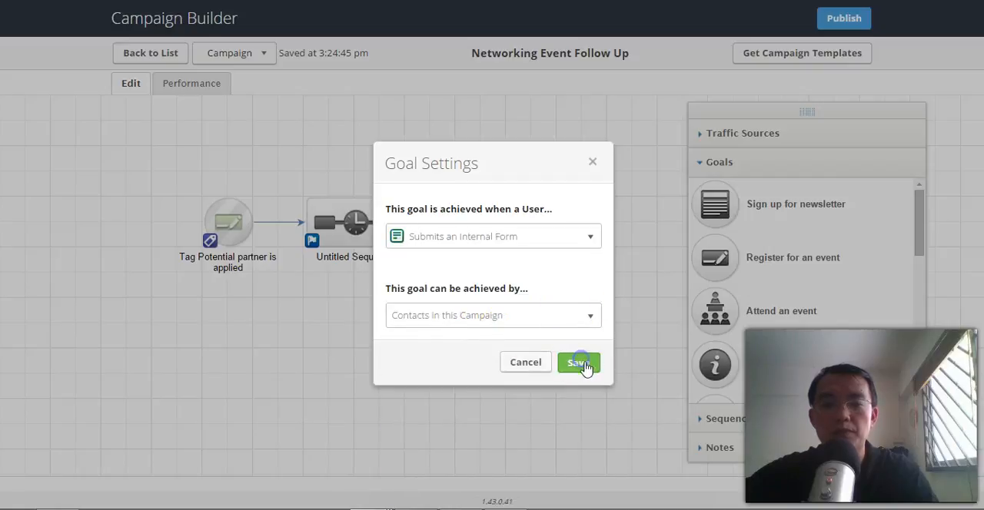
left_click(627, 335)
Add a second sequence after the Sign up for newsletter goal and connect the goal to it.
left_click_drag(620, 314, 527, 311)
left_click(731, 415)
left_click_drag(715, 227, 543, 225)
left_click_drag(415, 226, 538, 226)
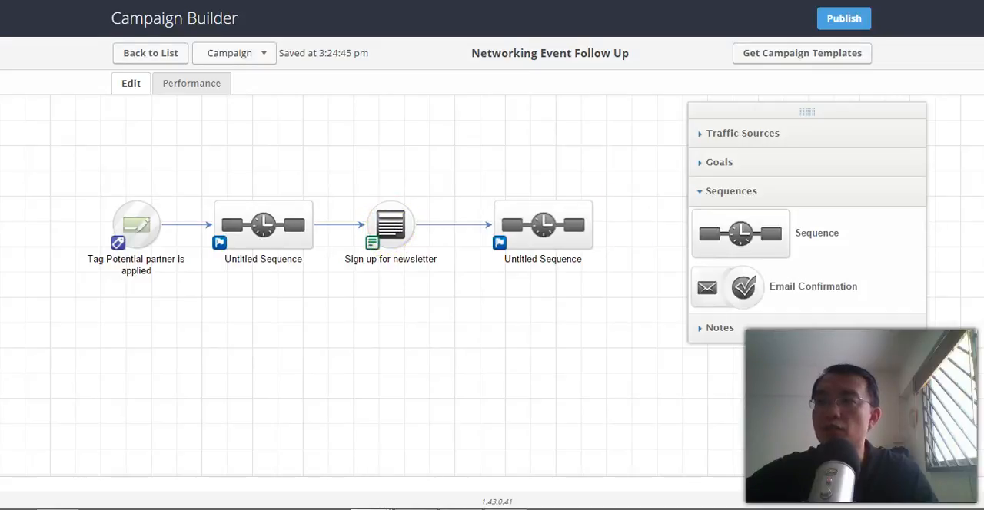
Switch to the Scenarios_for_speakers Word document and review the Email #4 wording sent one day after the meeting.
left_click_drag(983, 131, 433, 15)
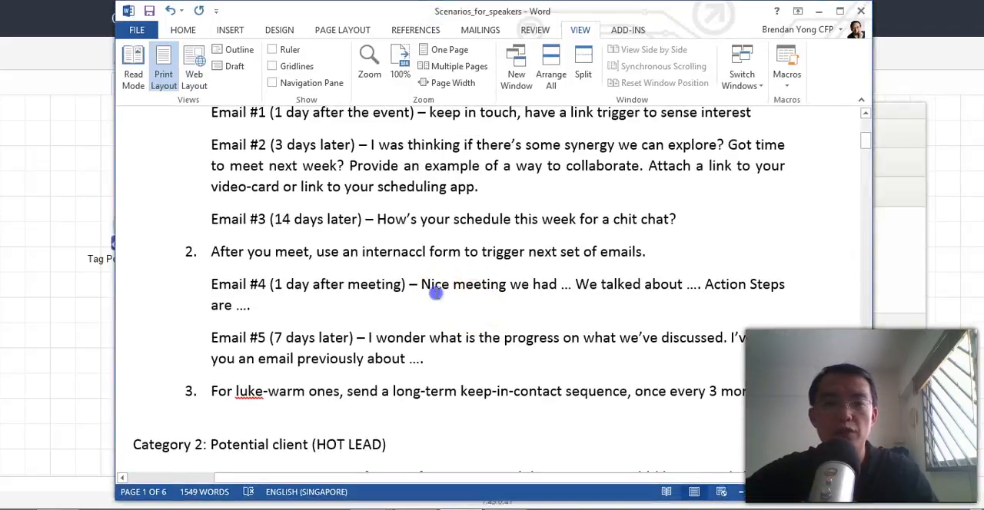
left_click_drag(511, 286, 556, 284)
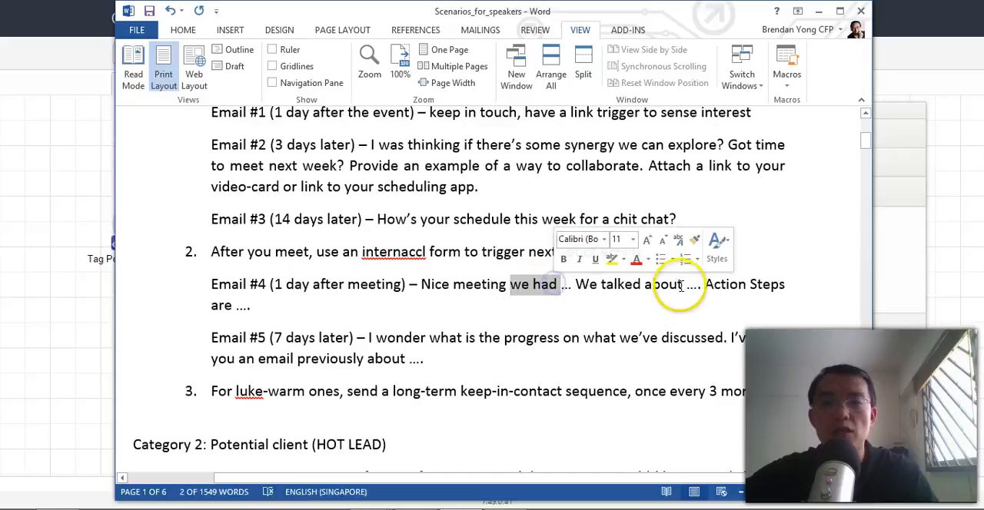
left_click(689, 286)
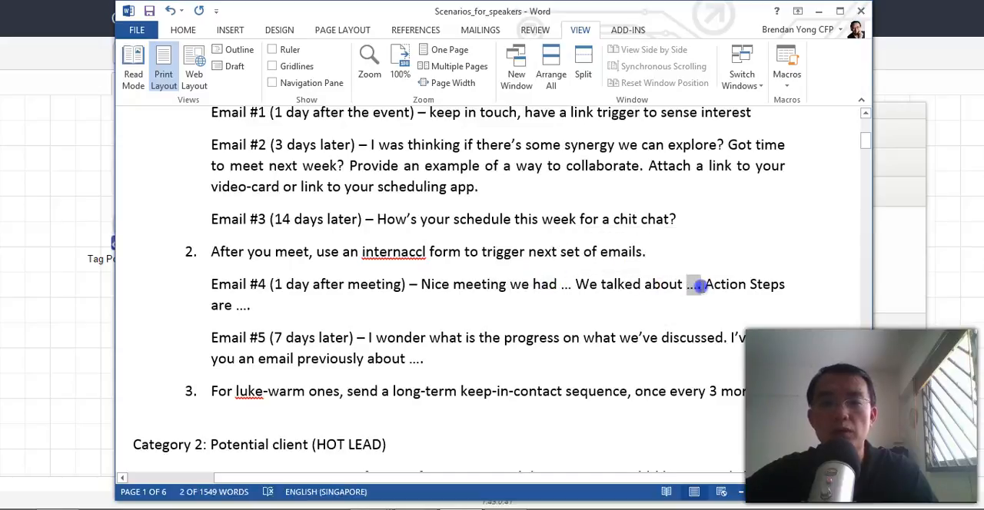
left_click_drag(235, 305, 254, 305)
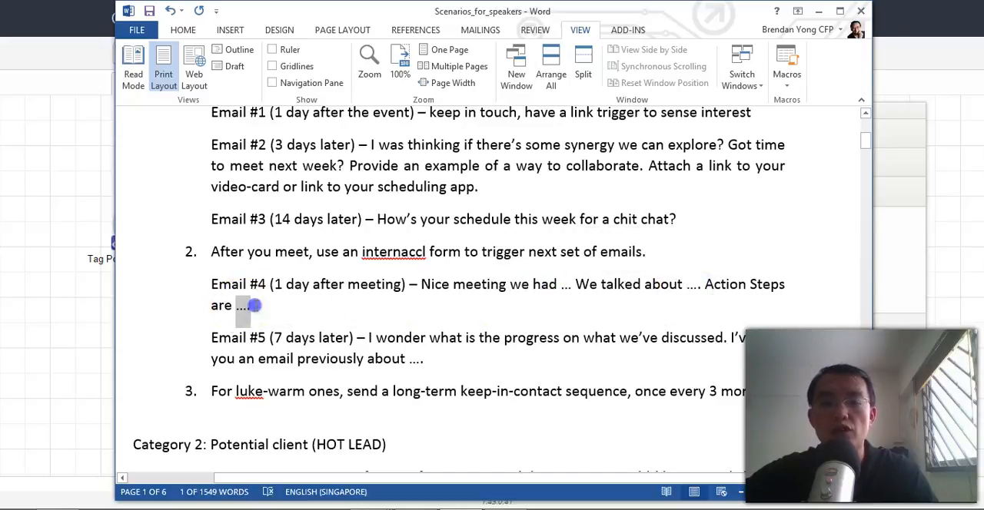
left_click(820, 12)
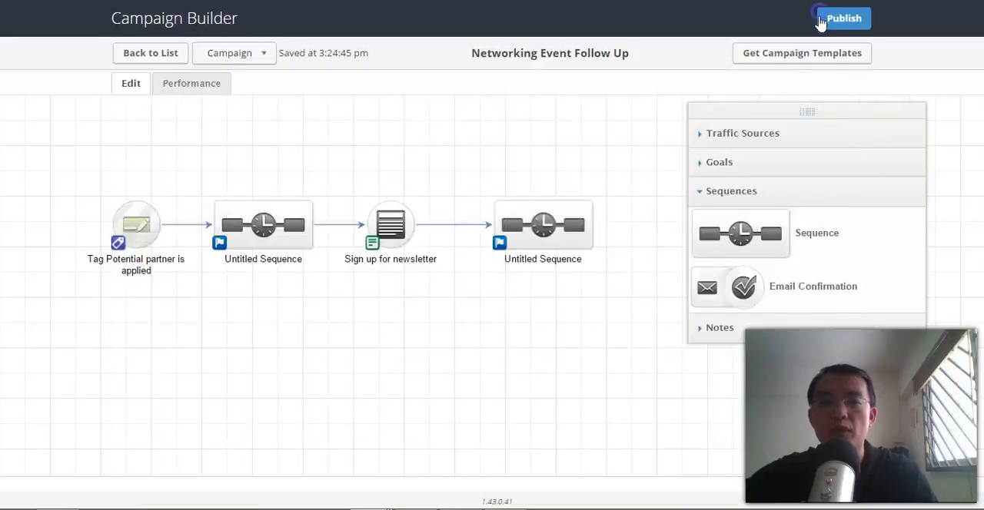
Open the Sign up for newsletter internal form in Campaign Builder and add an Other field below the Email field.
left_click(496, 336)
double_click(396, 232)
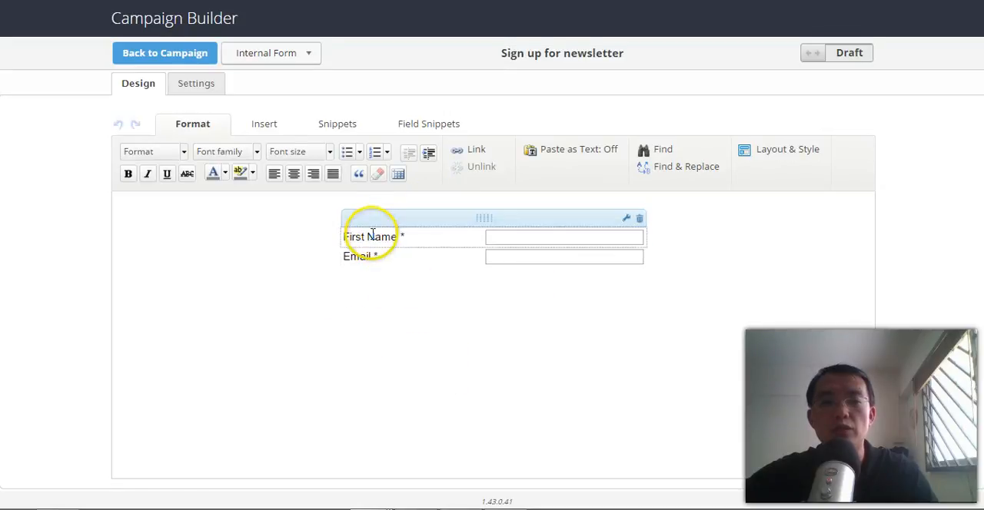
left_click(343, 127)
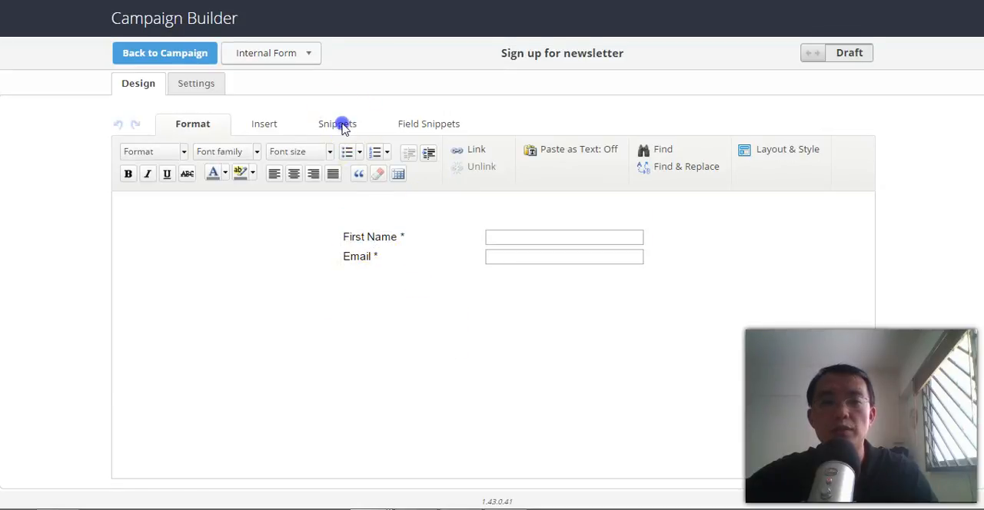
left_click(410, 127)
left_click_drag(245, 166, 370, 281)
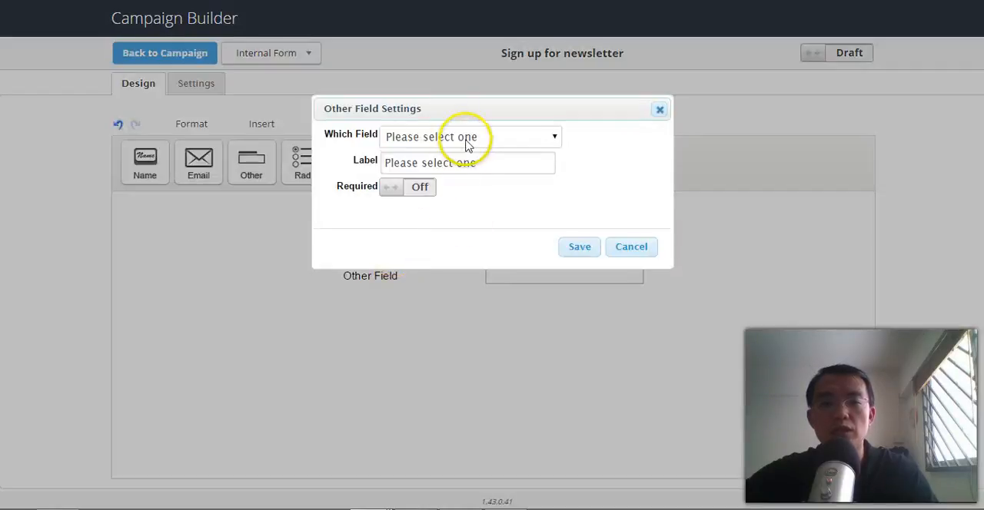
Link the new form field to We Met At, make it required and save it.
left_click(472, 143)
left_click_drag(562, 184, 564, 365)
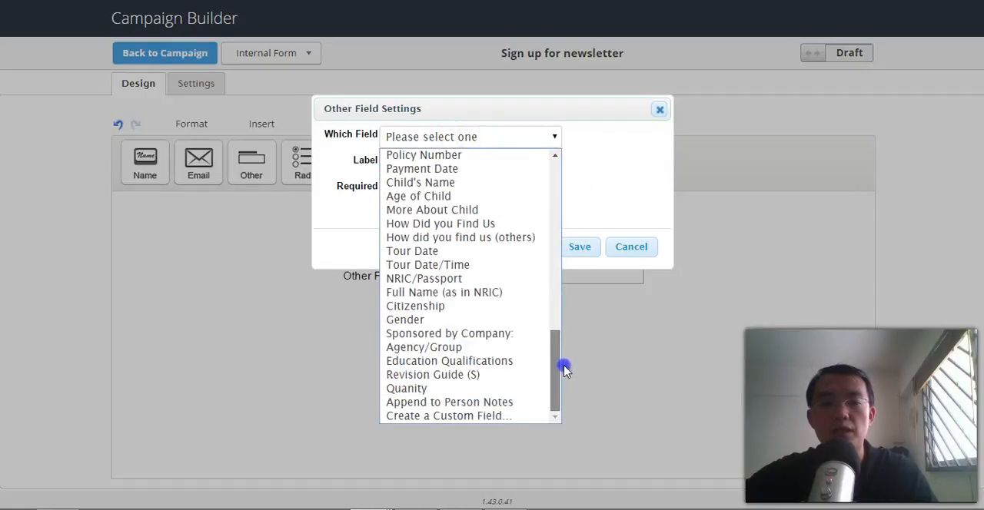
left_click_drag(563, 353, 559, 329)
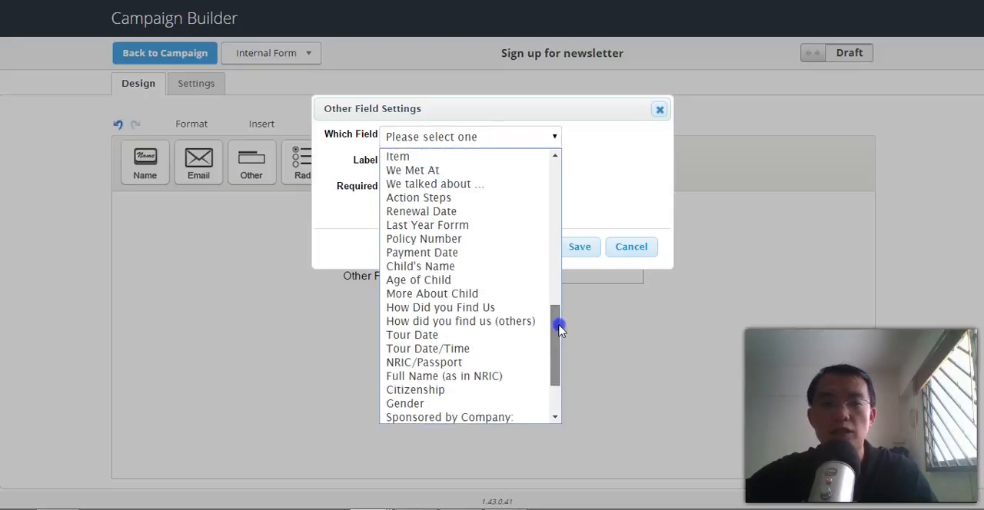
left_click(555, 157)
left_click(555, 157)
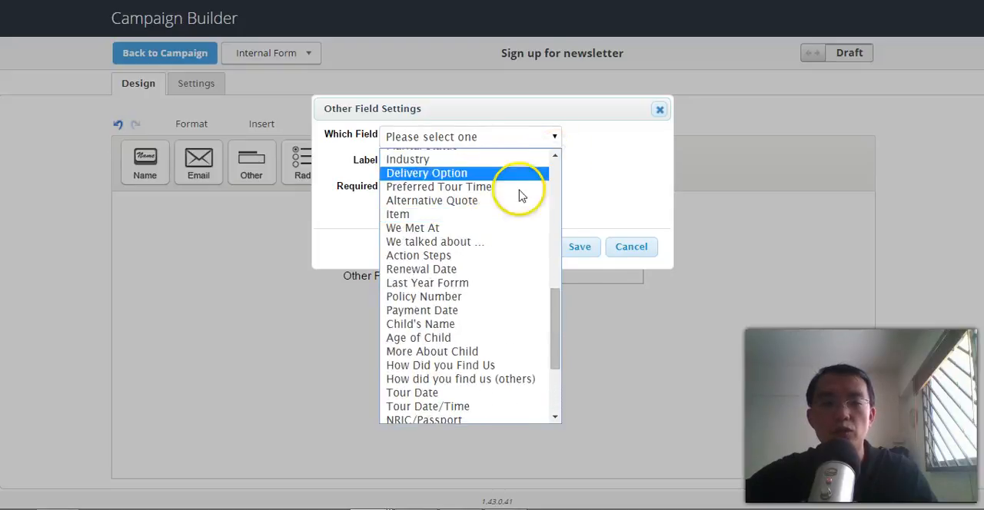
left_click(477, 230)
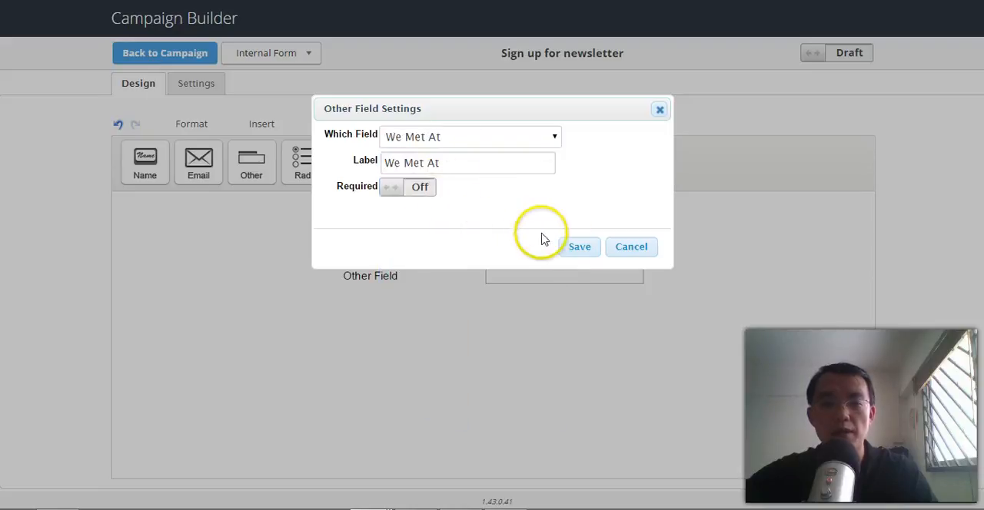
left_click(421, 194)
left_click(577, 248)
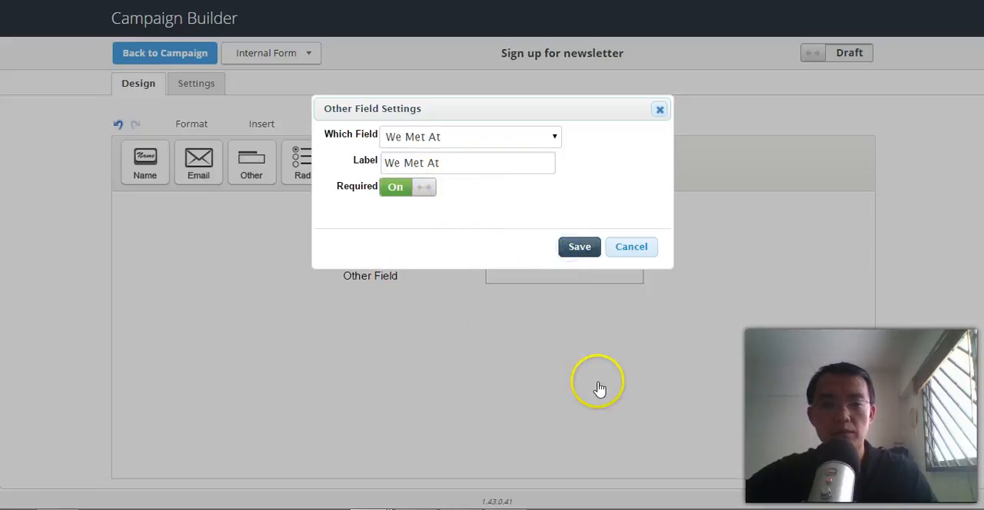
Add another field below We Met At, link it to "We talked about ..." and save it.
left_click_drag(252, 162, 389, 300)
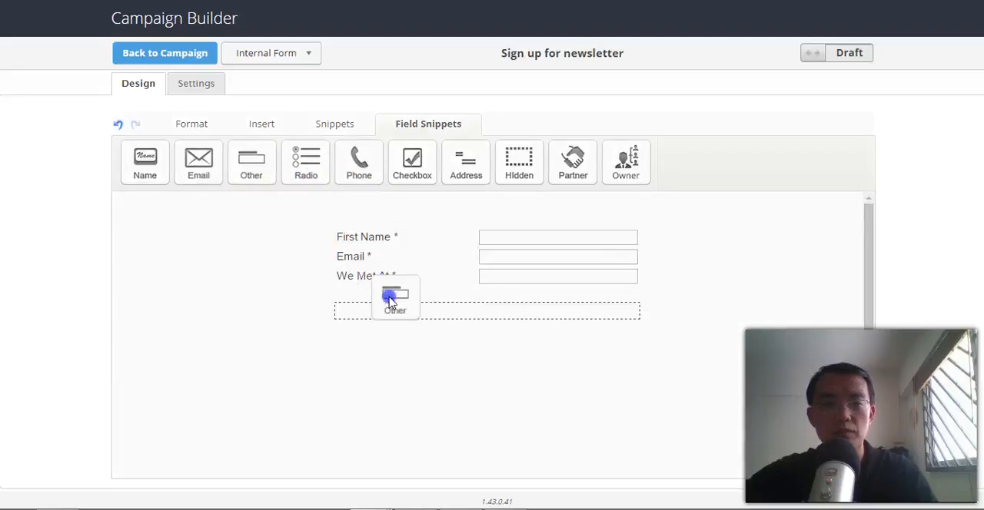
left_click(507, 241)
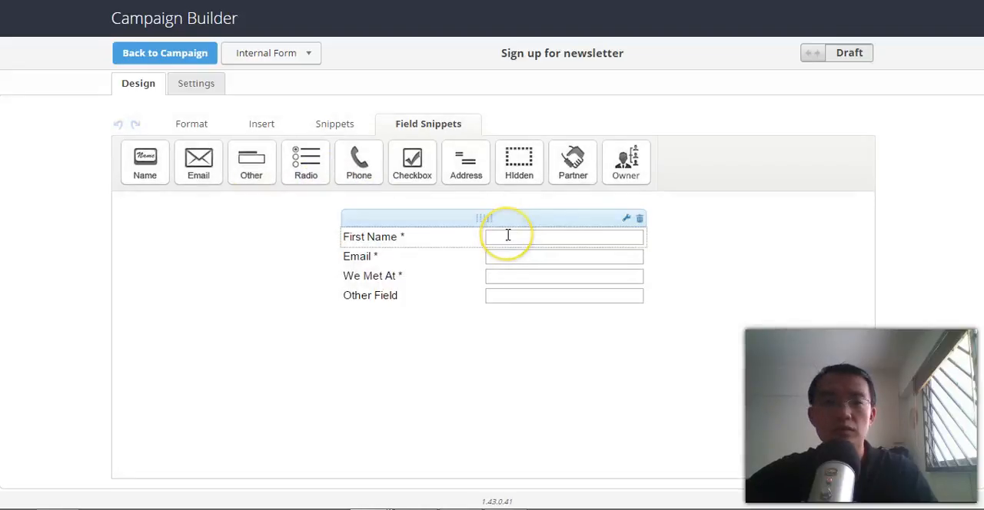
left_click(472, 136)
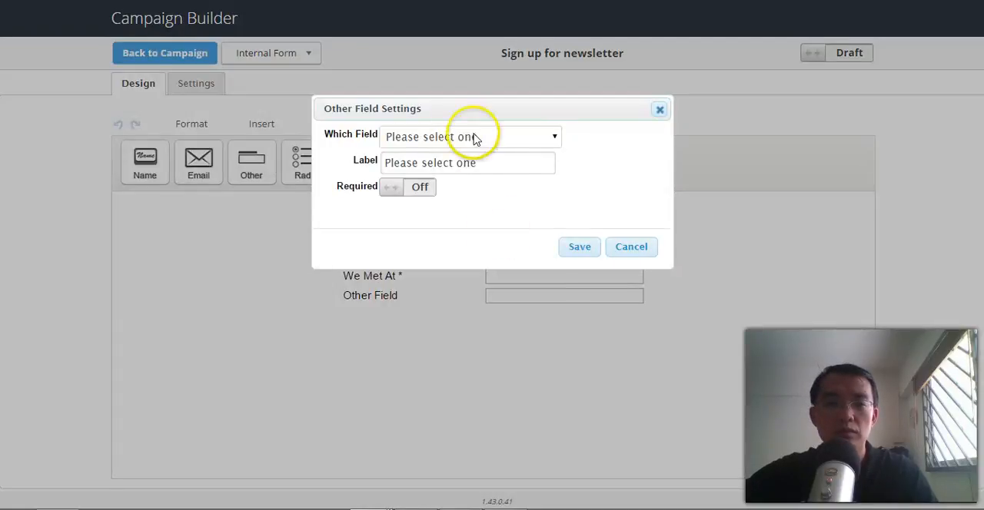
left_click_drag(559, 205, 569, 313)
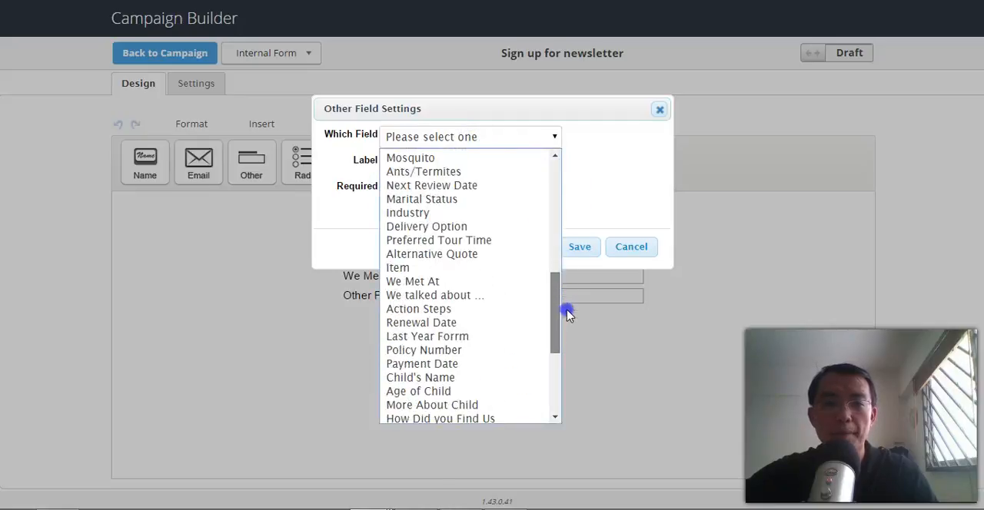
left_click(435, 295)
left_click(578, 247)
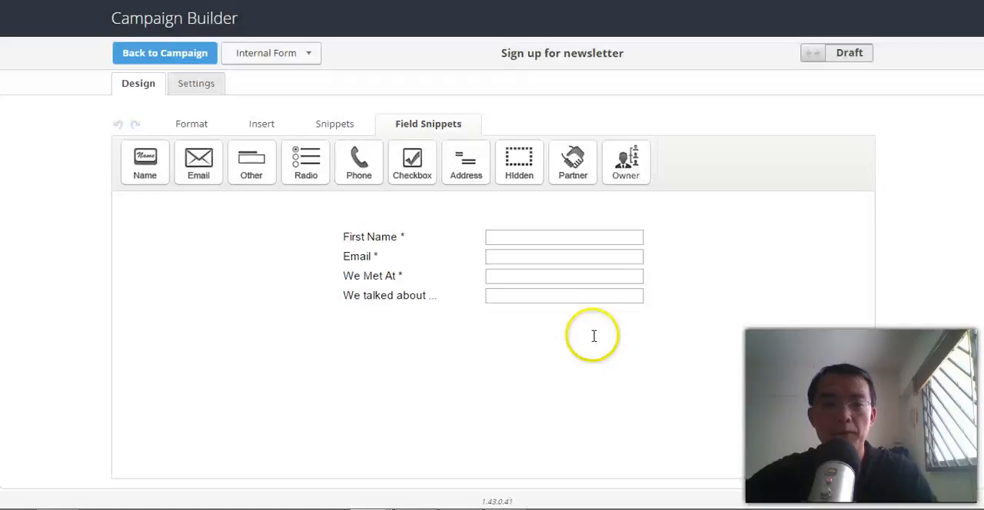
Add an Action Steps field at the end of the form and delete the First Name and Email fields.
left_click_drag(265, 165, 400, 316)
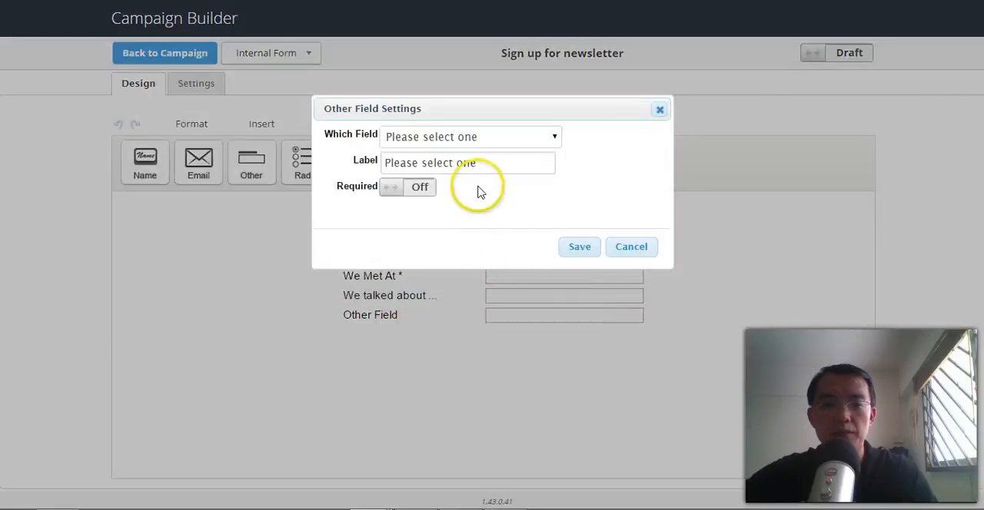
left_click(507, 136)
left_click_drag(555, 181, 566, 311)
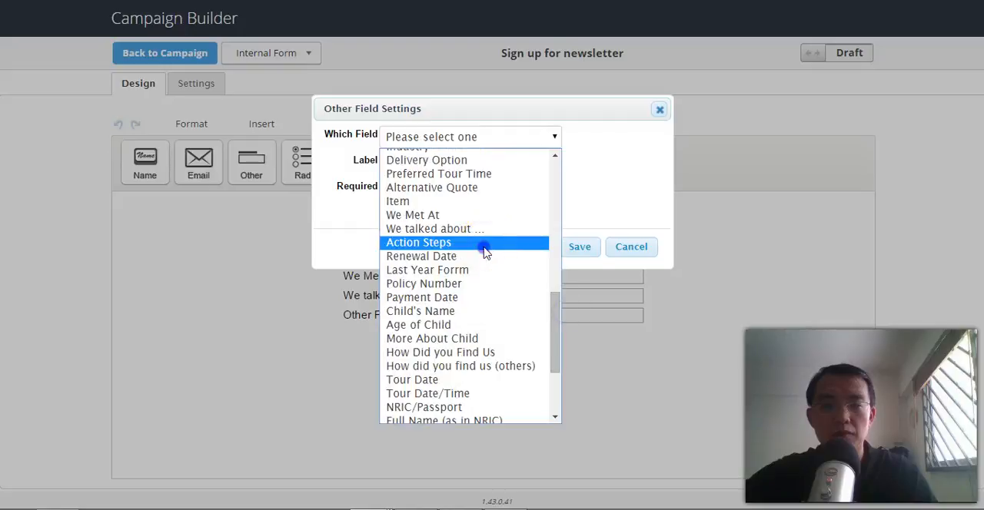
left_click(483, 244)
left_click(572, 252)
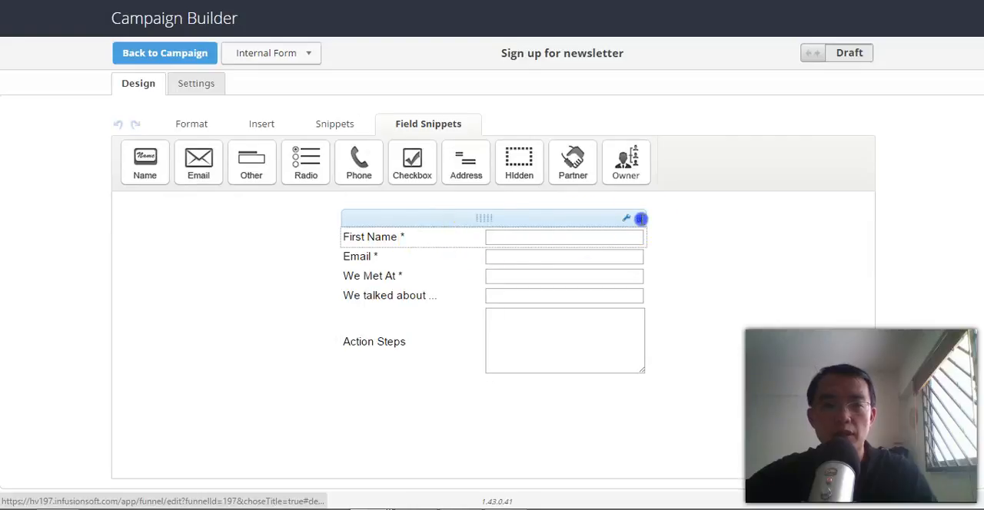
left_click(640, 219)
left_click(641, 224)
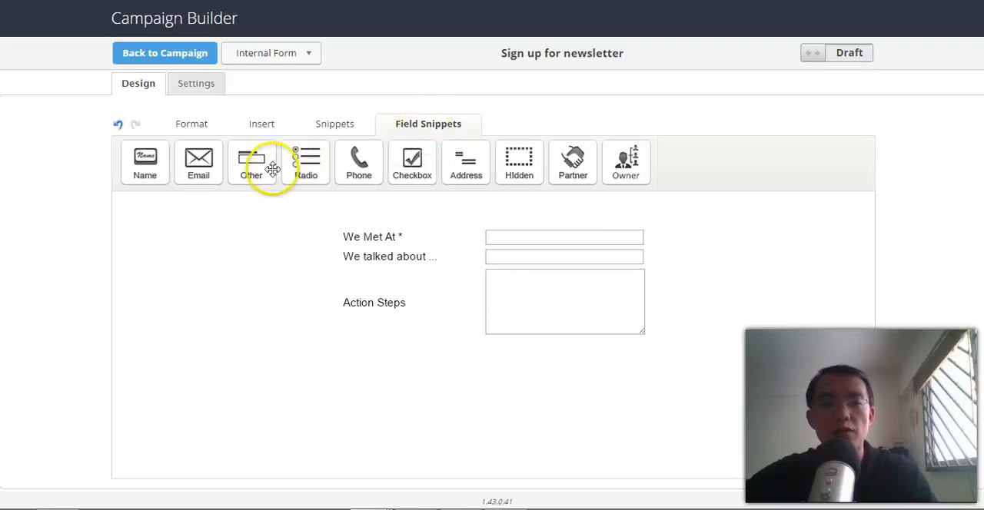
left_click_drag(250, 169, 402, 327)
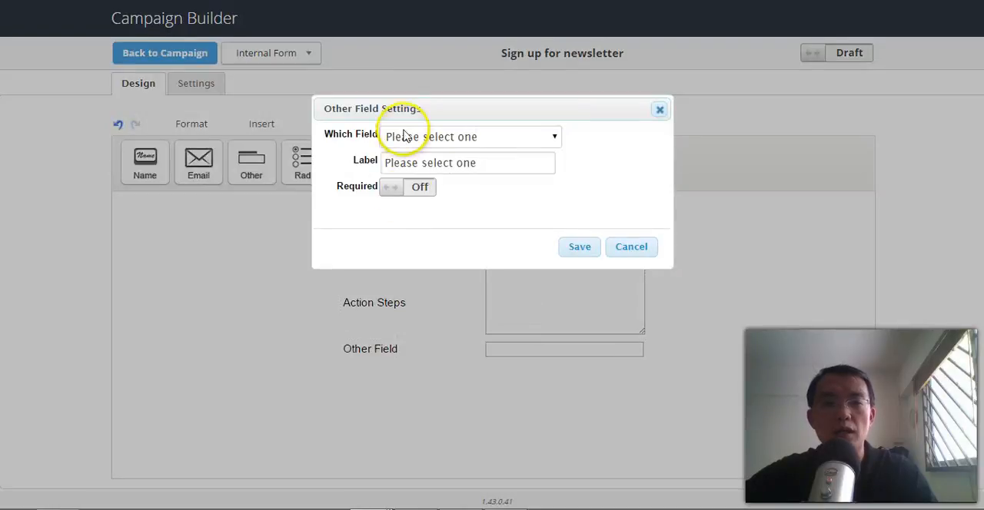
left_click(431, 137)
left_click_drag(555, 196, 555, 416)
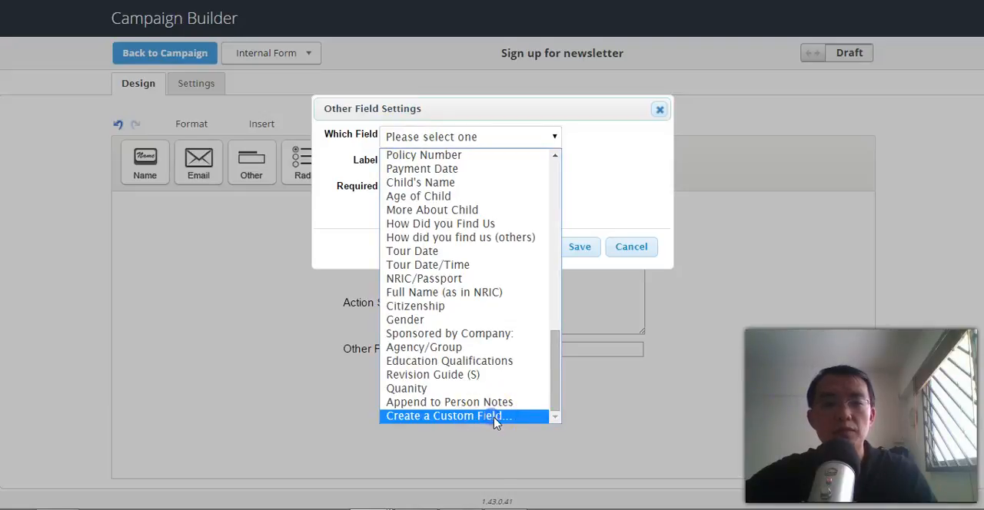
left_click(496, 419)
left_click(479, 192)
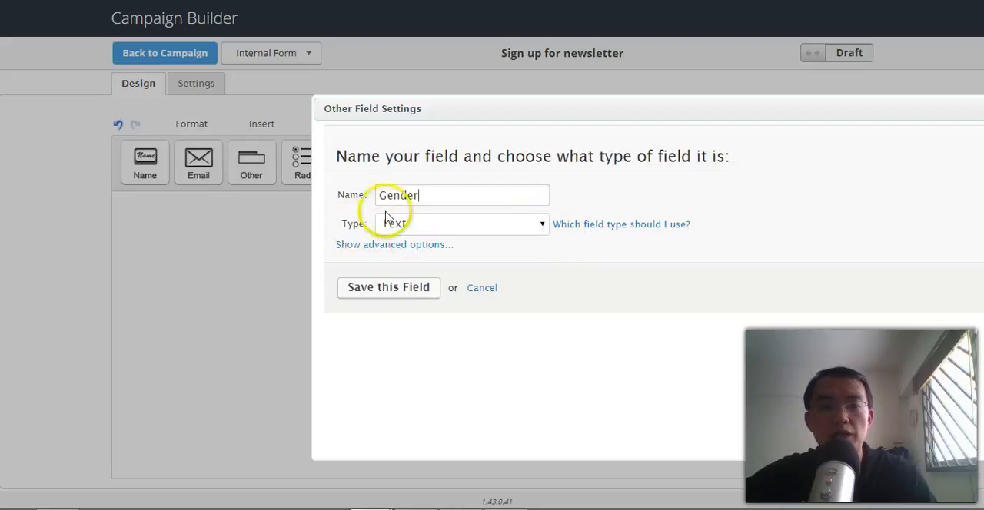
left_click(475, 226)
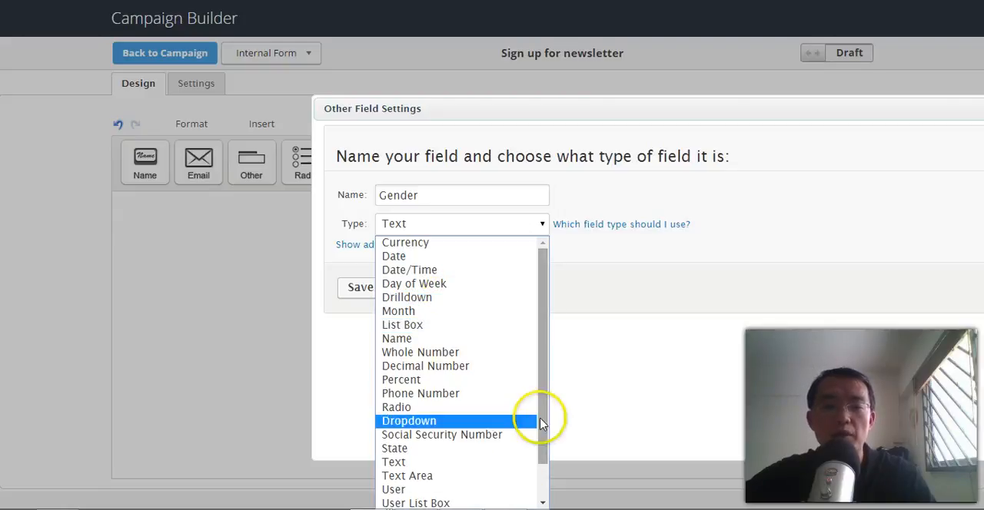
left_click(541, 470)
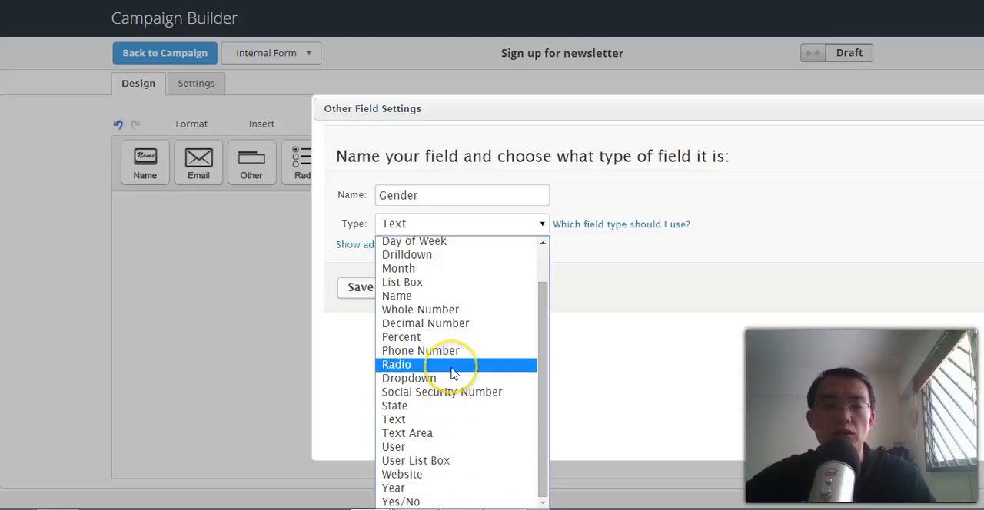
left_click(623, 336)
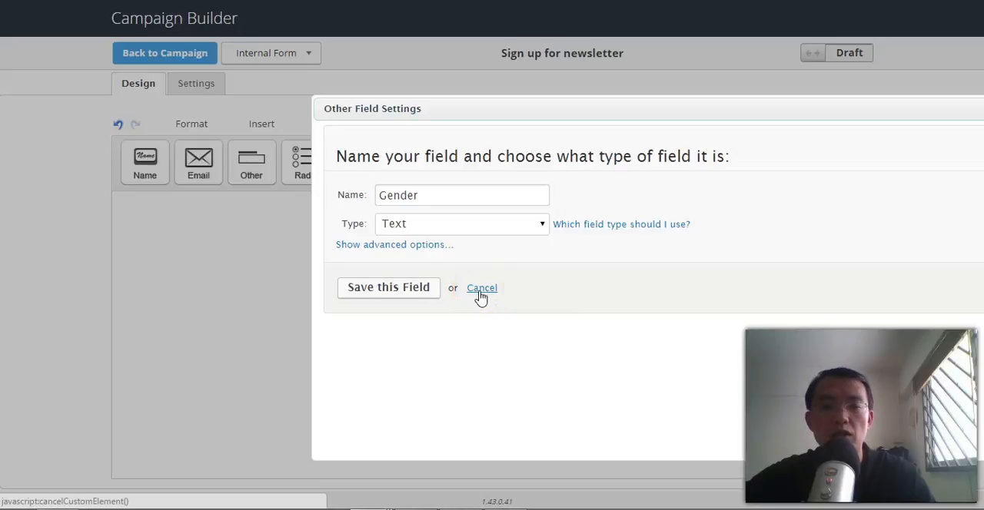
left_click(480, 296)
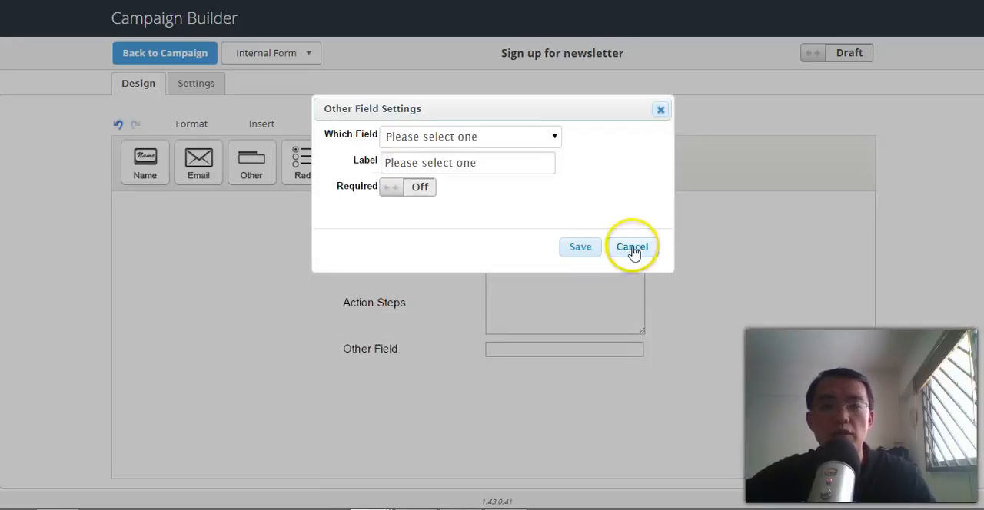
left_click(632, 249)
left_click(638, 331)
Mark the internal form as Ready and return to the campaign.
left_click(849, 49)
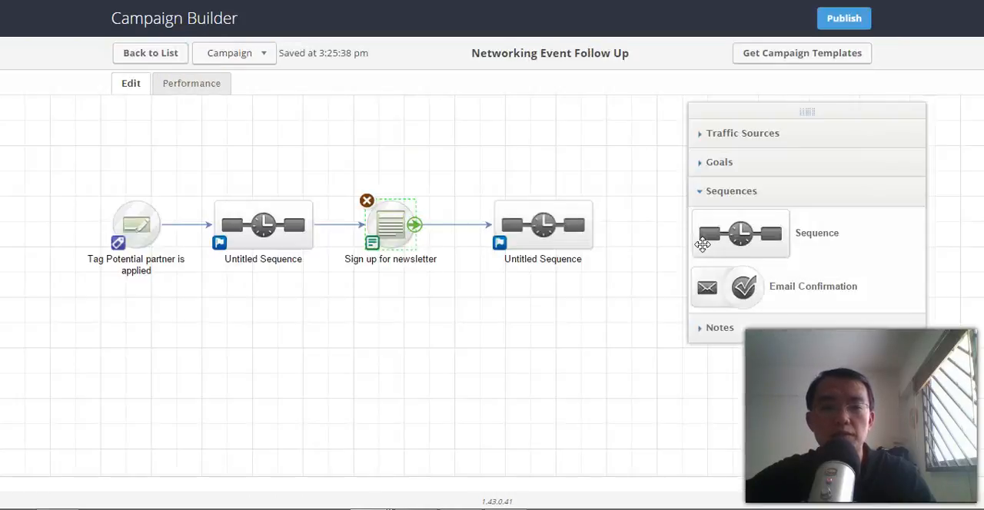
left_click(556, 344)
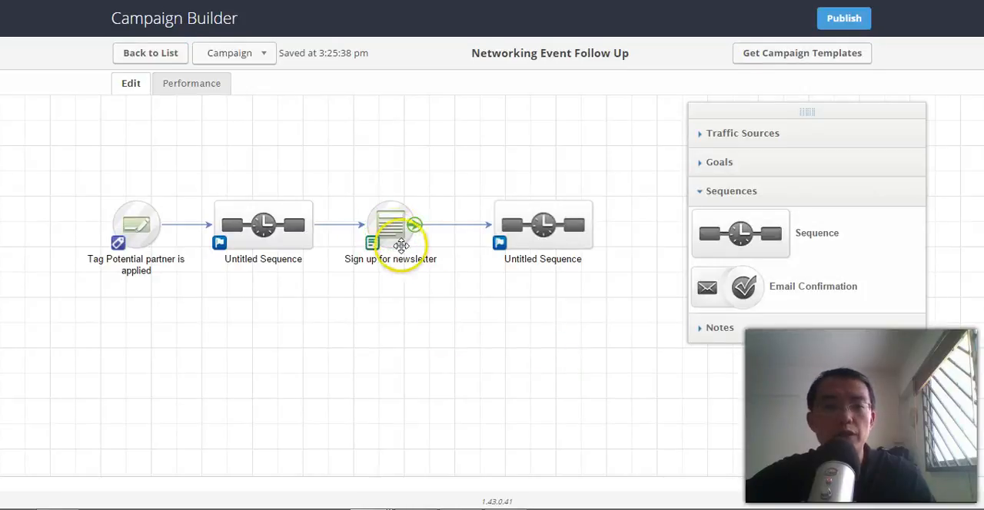
Open the second sequence, after the Sign up for newsletter goal, and add an email following Start.
double_click(538, 243)
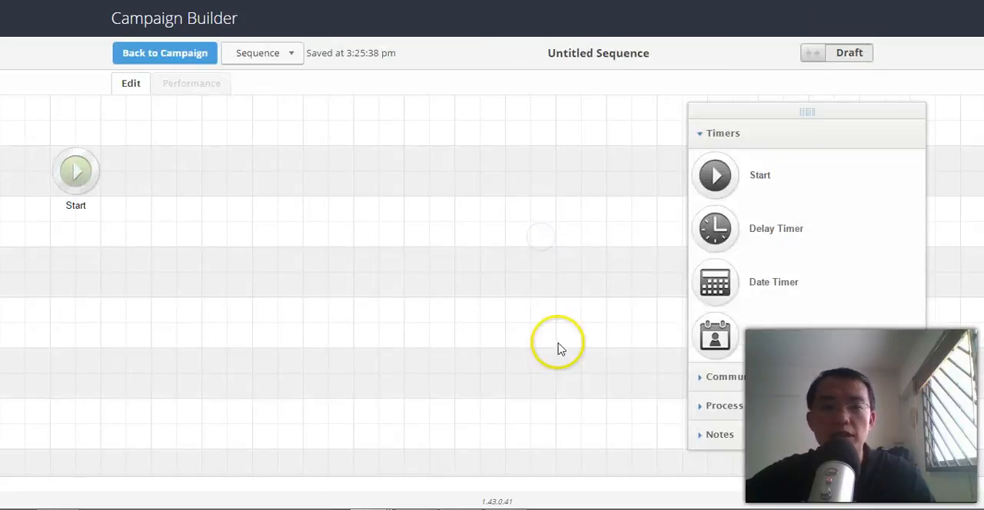
left_click(734, 378)
left_click_drag(736, 213, 216, 168)
Place a delay timer between Start and the email and rearrange the items and their connections in that order.
left_click(732, 135)
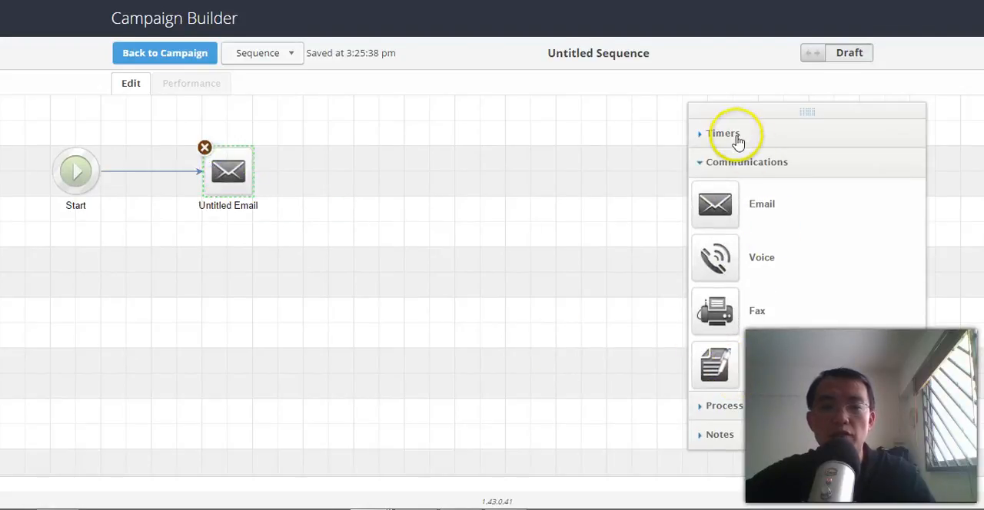
left_click_drag(716, 231, 141, 221)
left_click(162, 175)
left_click(176, 201)
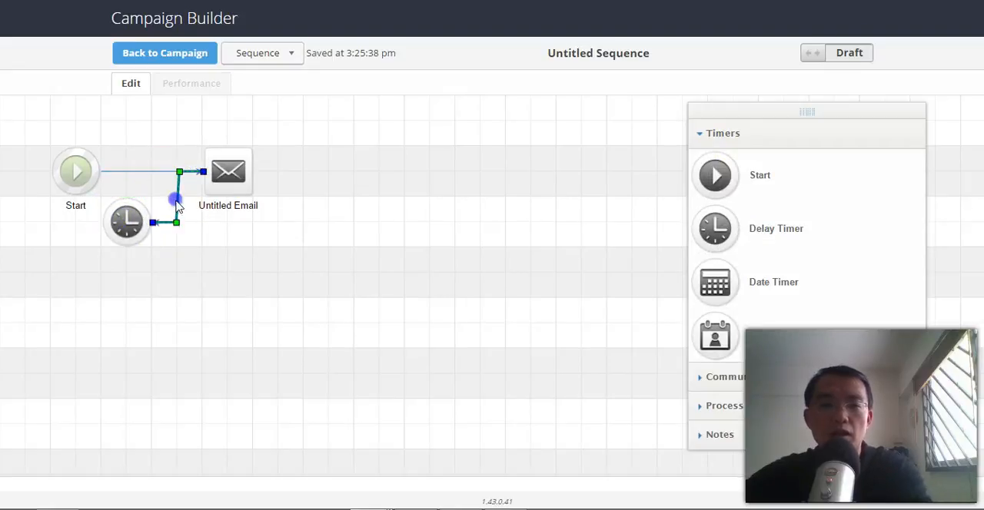
left_click_drag(128, 220, 356, 177)
left_click_drag(156, 170, 183, 170)
left_click(223, 232)
Open the email after the delay timer and replace its thank-you line with "Thanks for the meeting at".
double_click(352, 182)
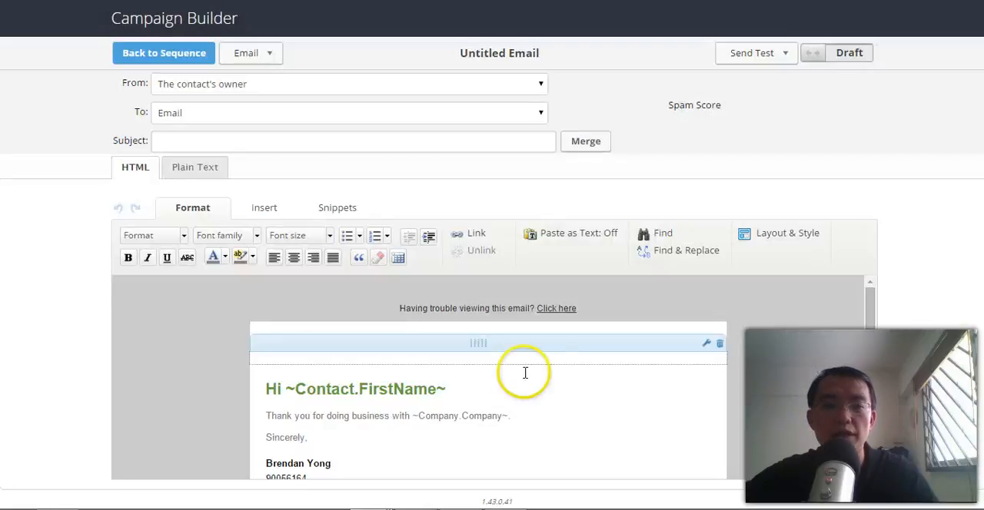
left_click_drag(870, 309, 866, 355)
left_click_drag(515, 329, 253, 327)
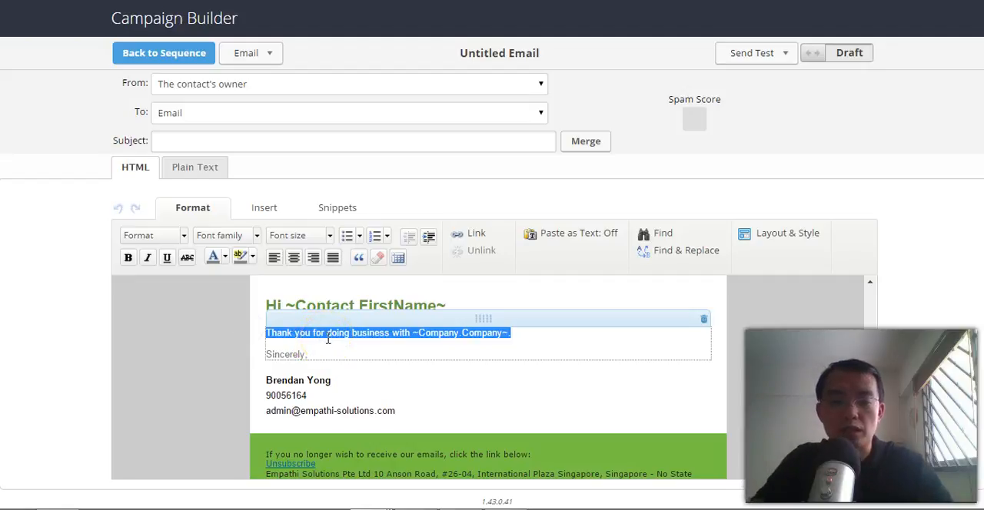
type("Thanks for the me")
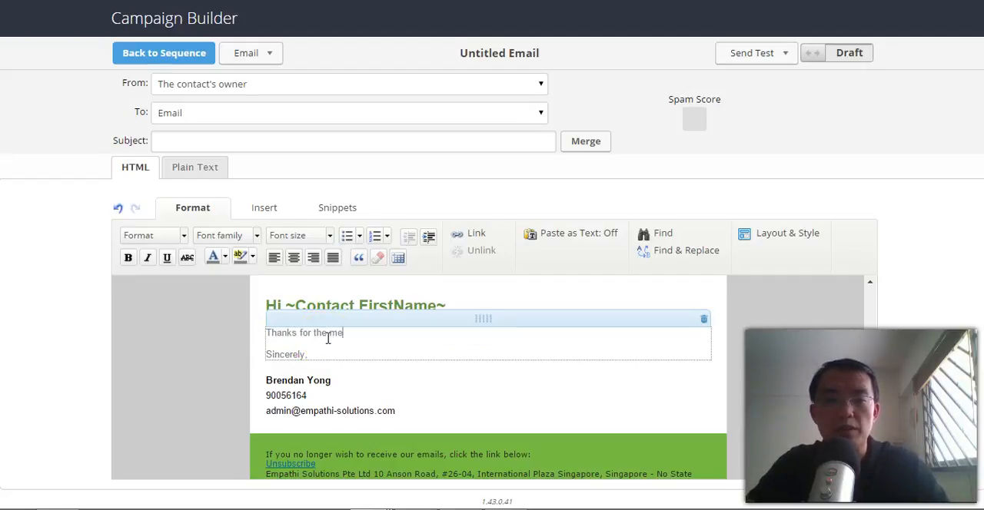
type("eting.")
key("Return")
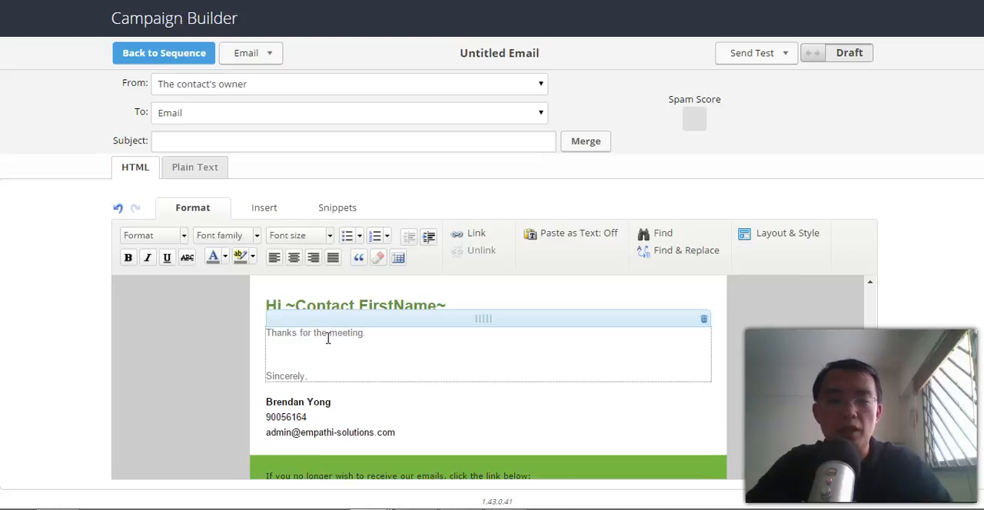
key("BackSpace")
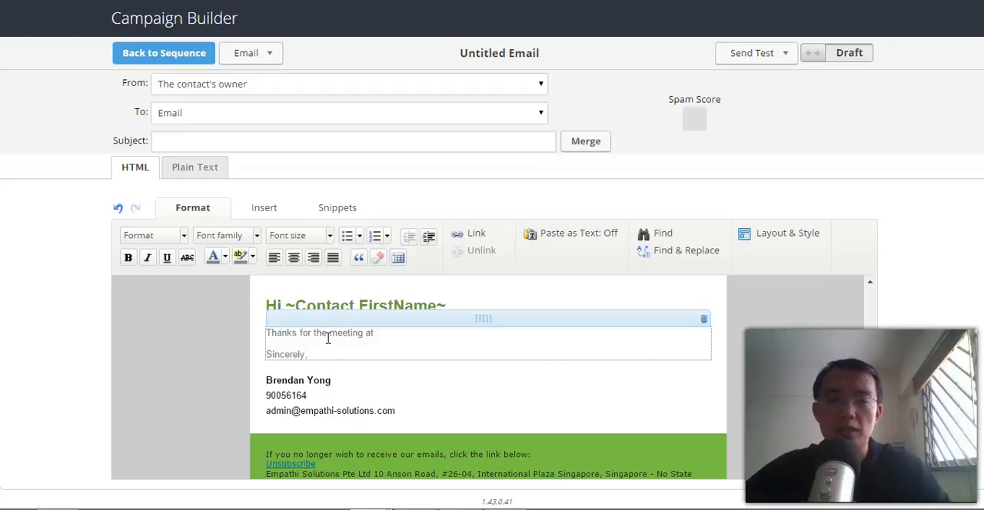
Insert the custom contact merge field We Met At after "Thanks for the meeting at" and close the sentence with a period.
left_click(270, 208)
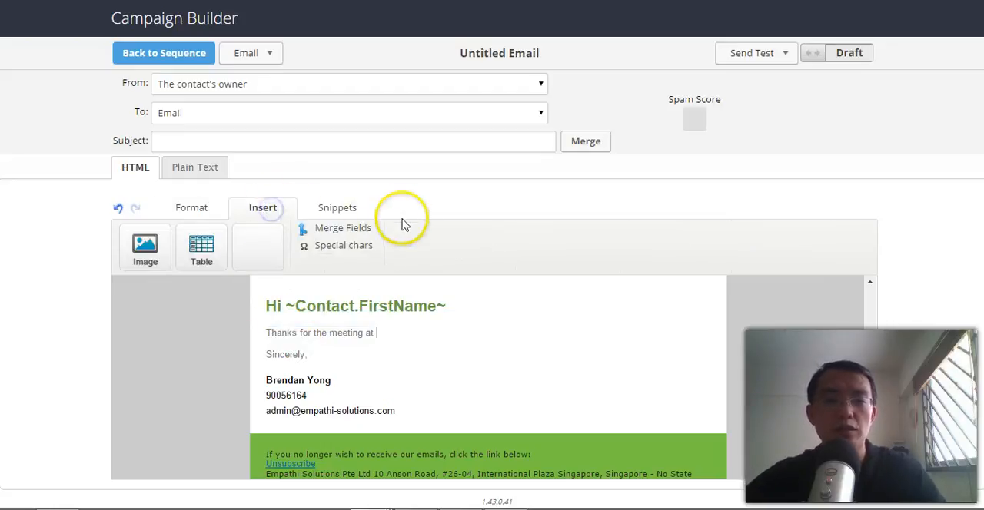
left_click(343, 228)
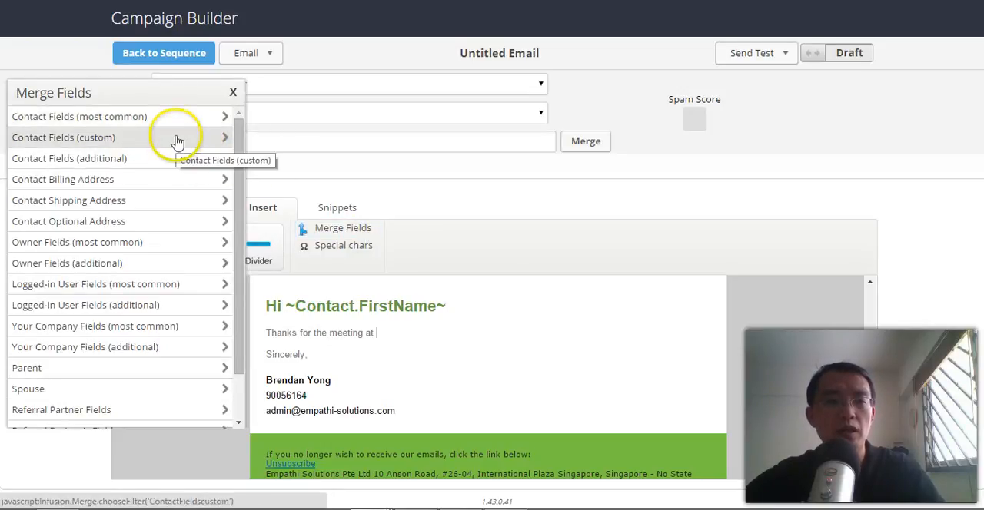
left_click(161, 138)
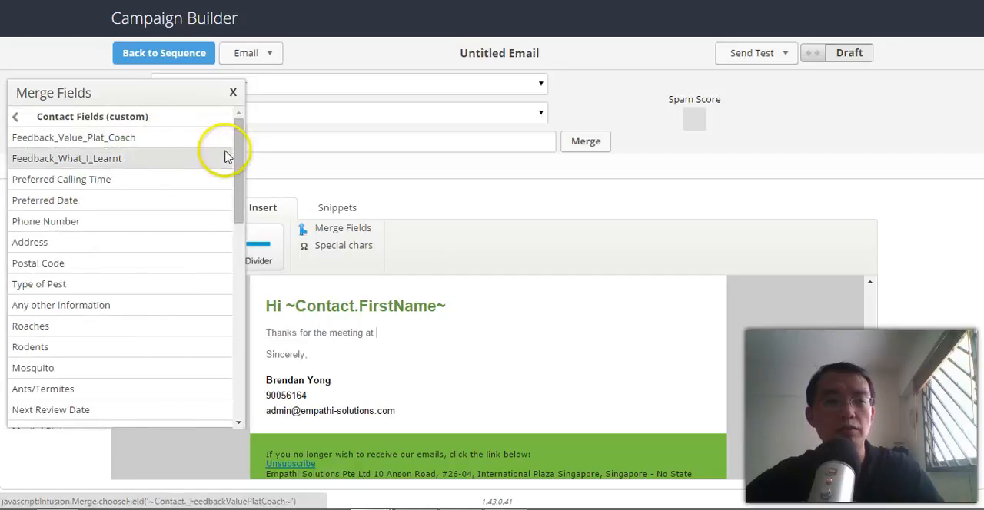
left_click_drag(238, 152, 235, 266)
left_click(109, 198)
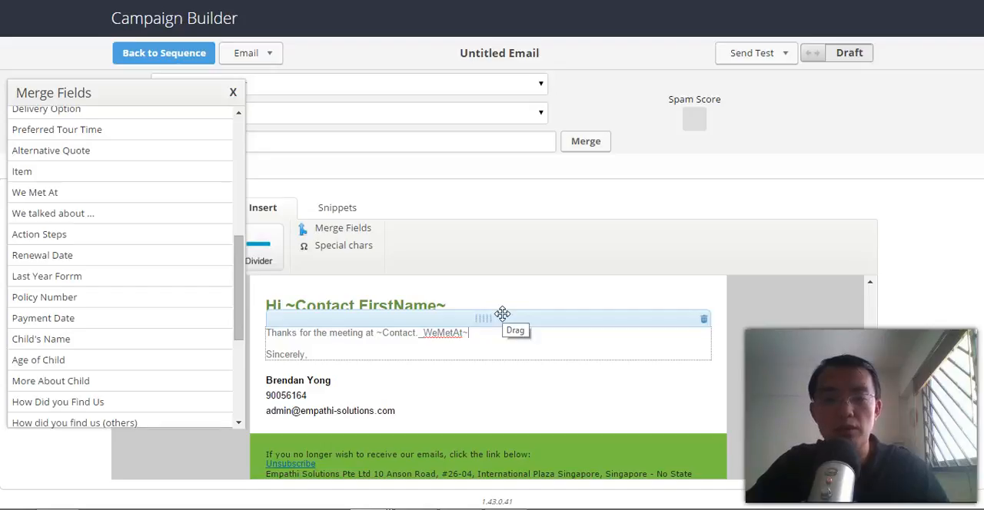
type(".")
Add a second paragraph reading "We briefly talked about" followed by the We talked about merge field and a period.
key("Return")
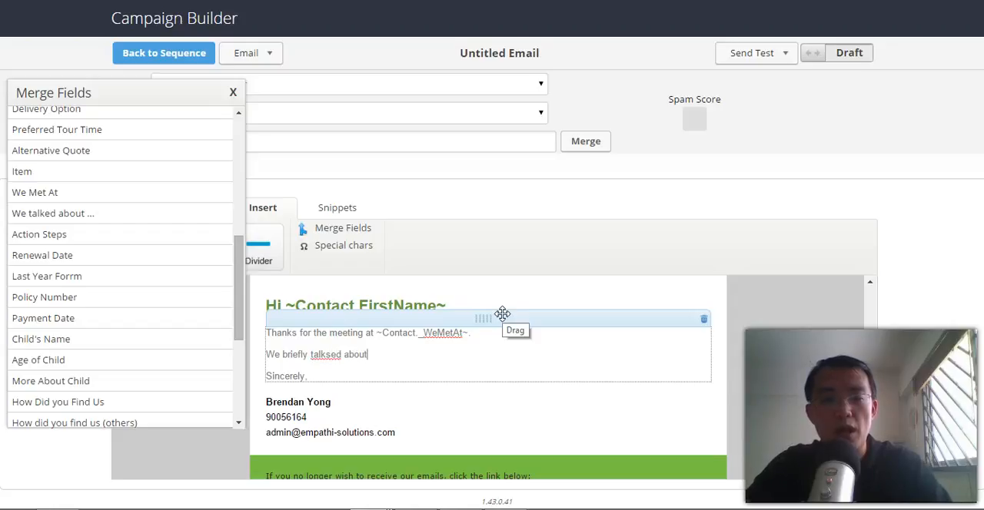
left_click(333, 353)
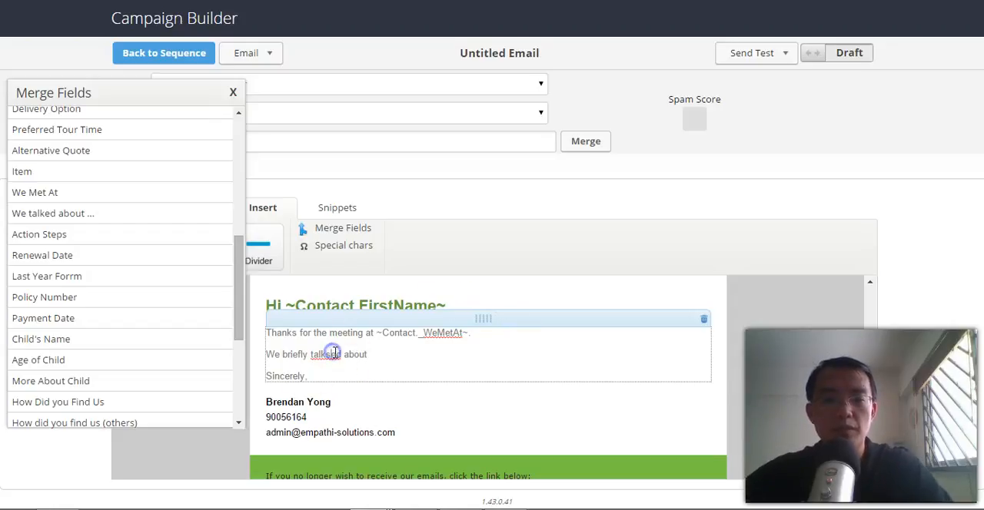
key("BackSpace")
left_click(378, 355)
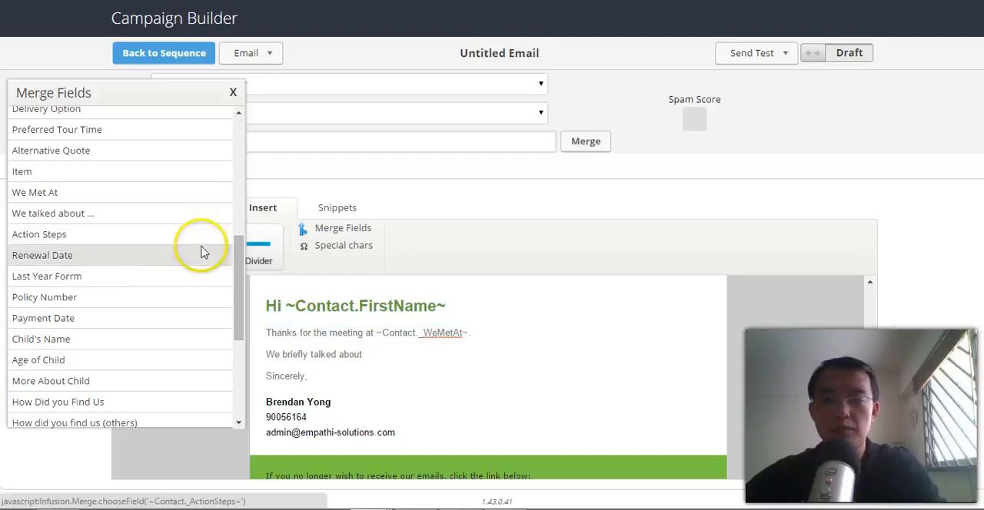
left_click(81, 209)
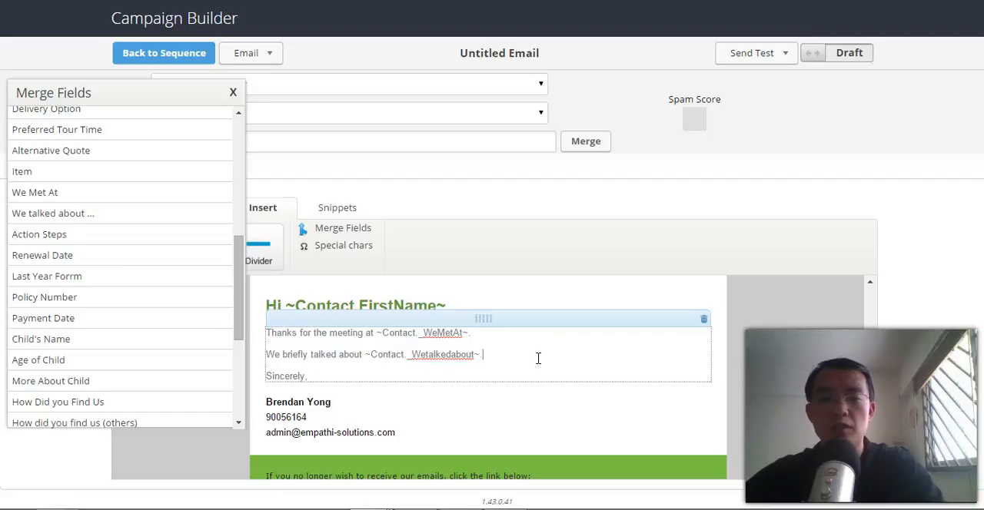
Add the paragraph "Let's move ahead and here are the action steps we should follow up on:" with the Action Steps merge field below it.
key("Return")
key("Return")
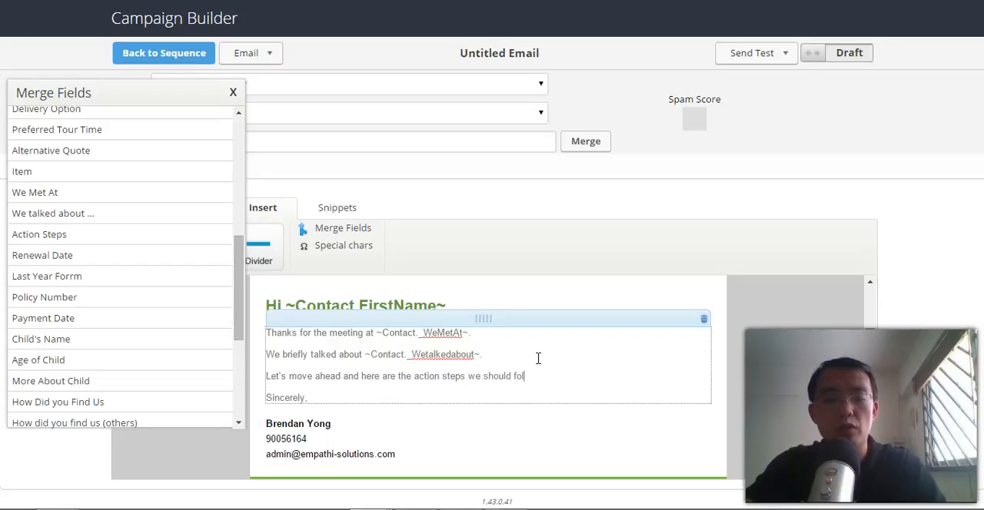
type(":")
key("Return")
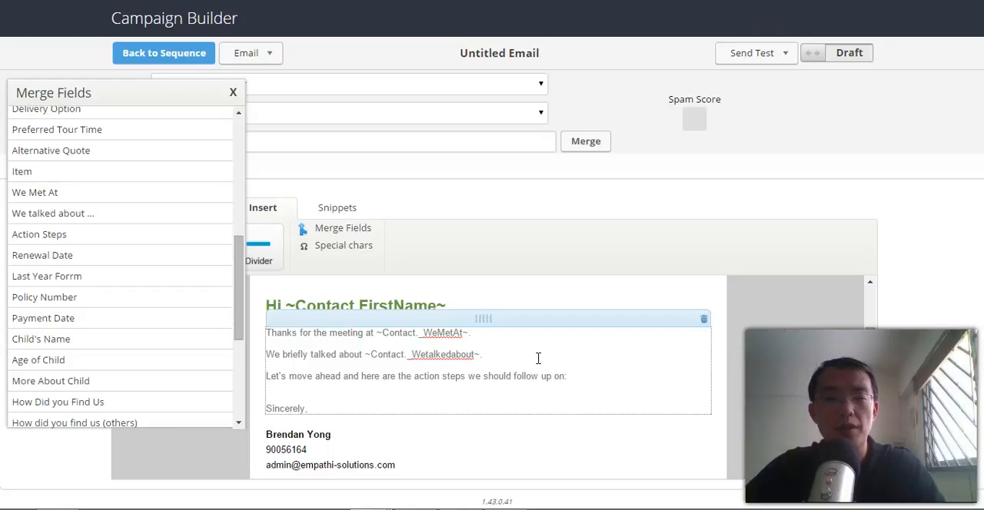
left_click(61, 235)
left_click(571, 359)
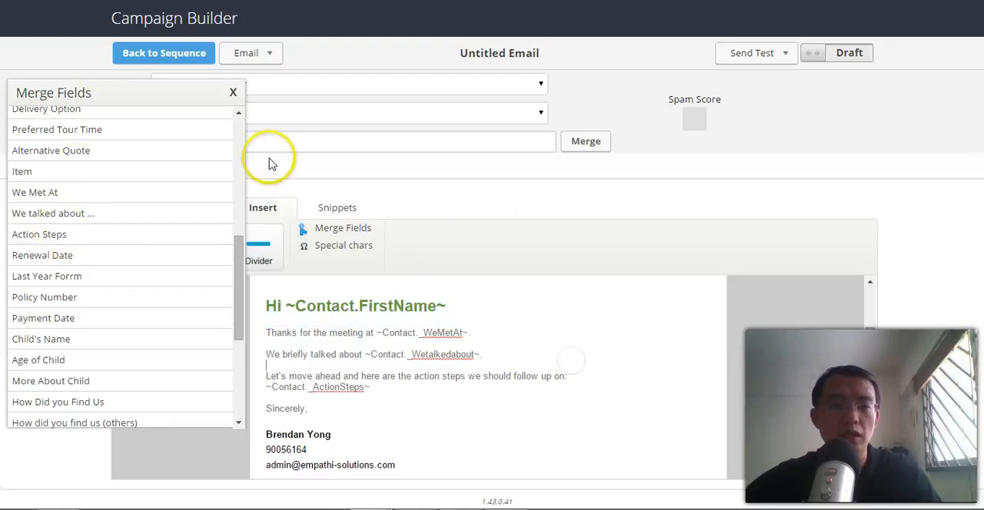
left_click(232, 95)
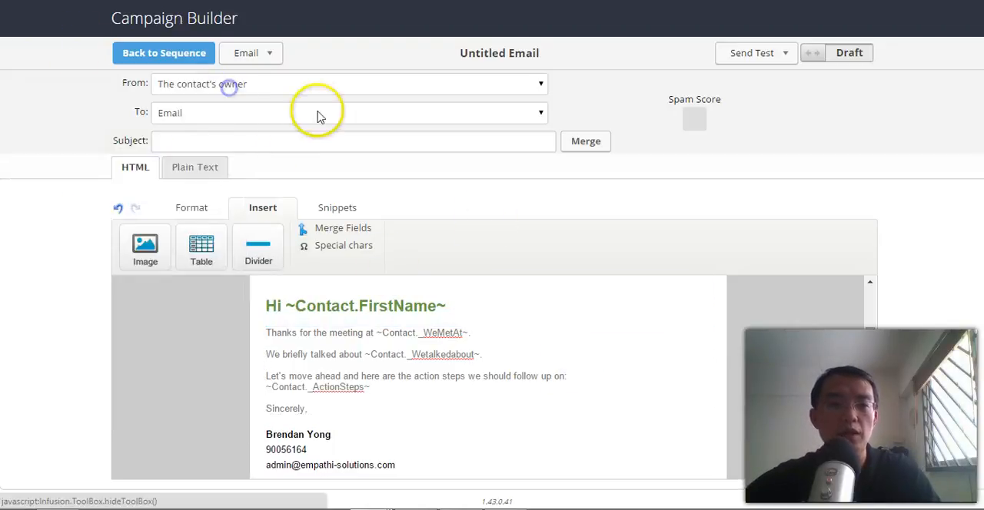
Set the email subject to the contact's First Name merge field followed by ", Thanks for meeting up".
left_click(348, 139)
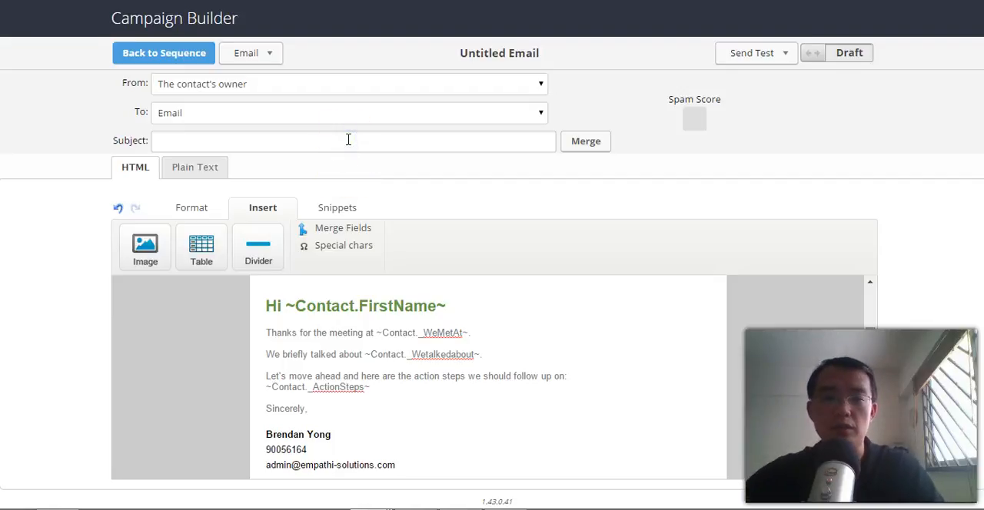
left_click(582, 152)
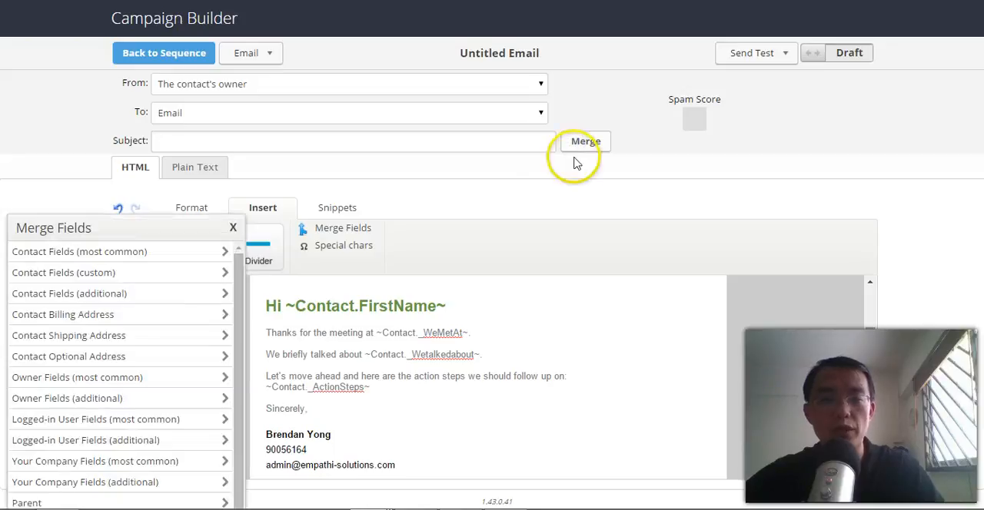
left_click(171, 249)
left_click(112, 272)
left_click(254, 143)
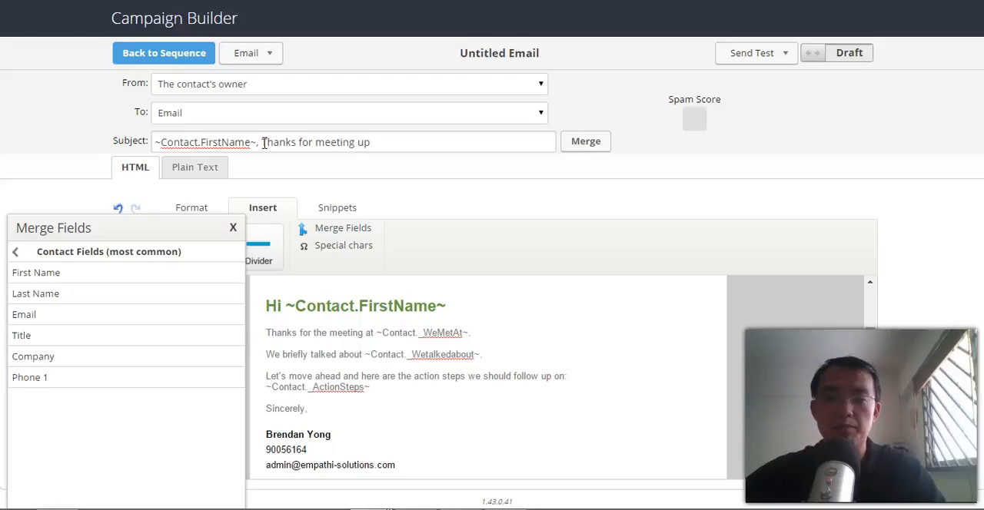
left_click(327, 164)
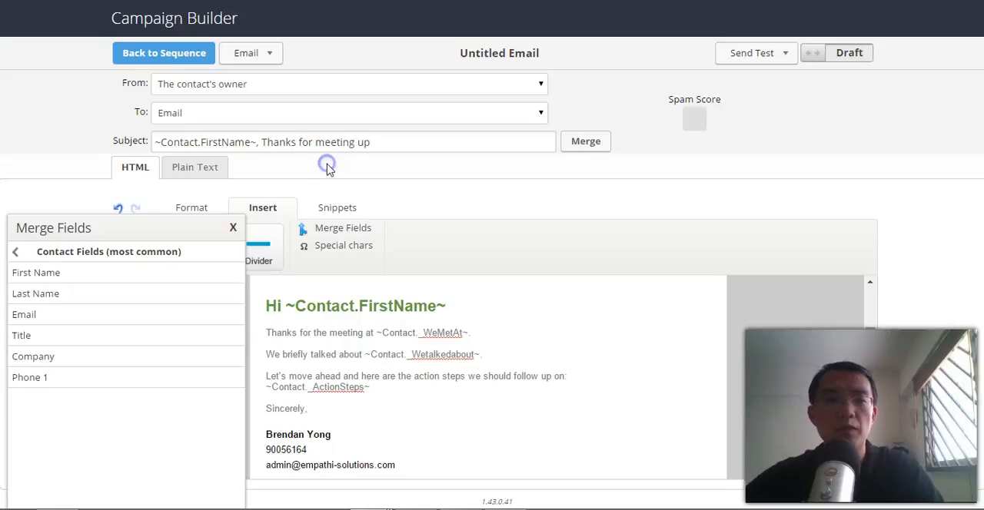
left_click(234, 224)
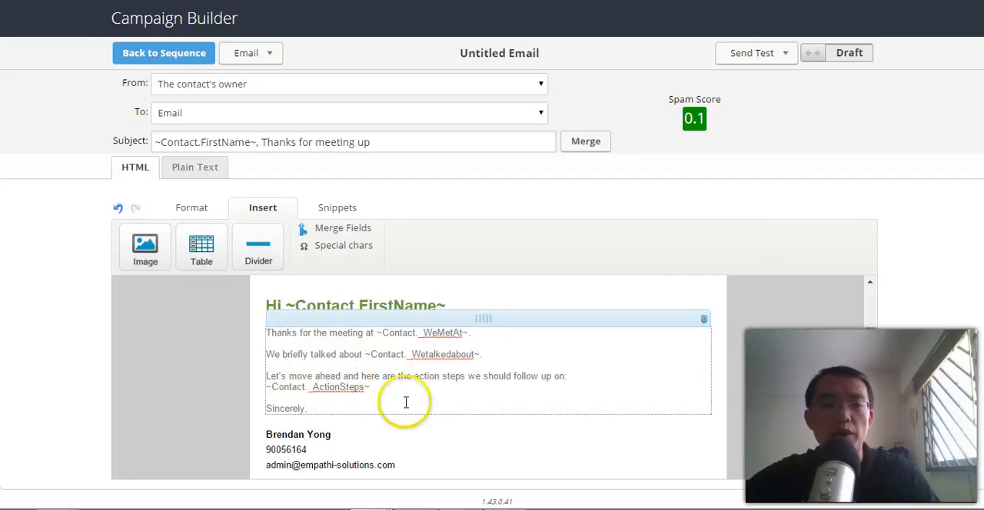
Mark the email as Ready and return to the sequence.
left_click(849, 56)
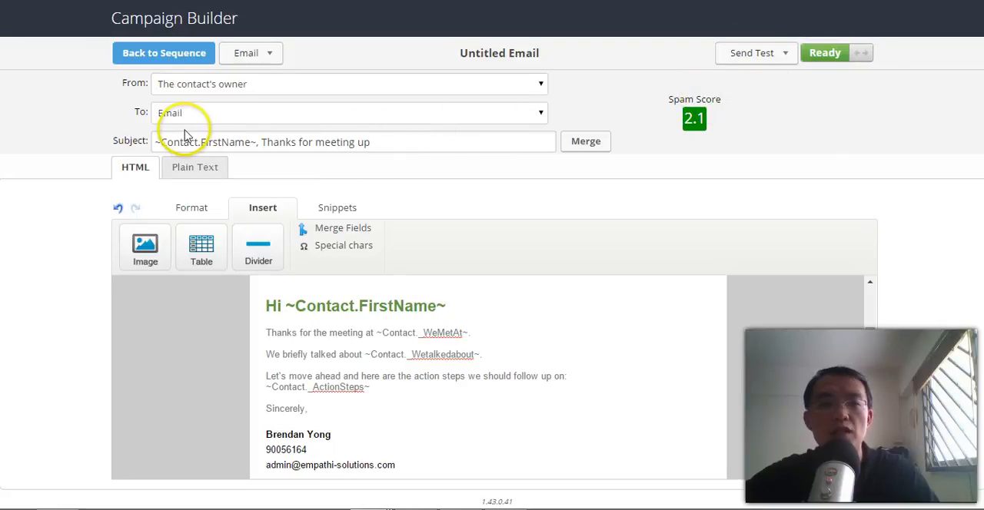
left_click(143, 52)
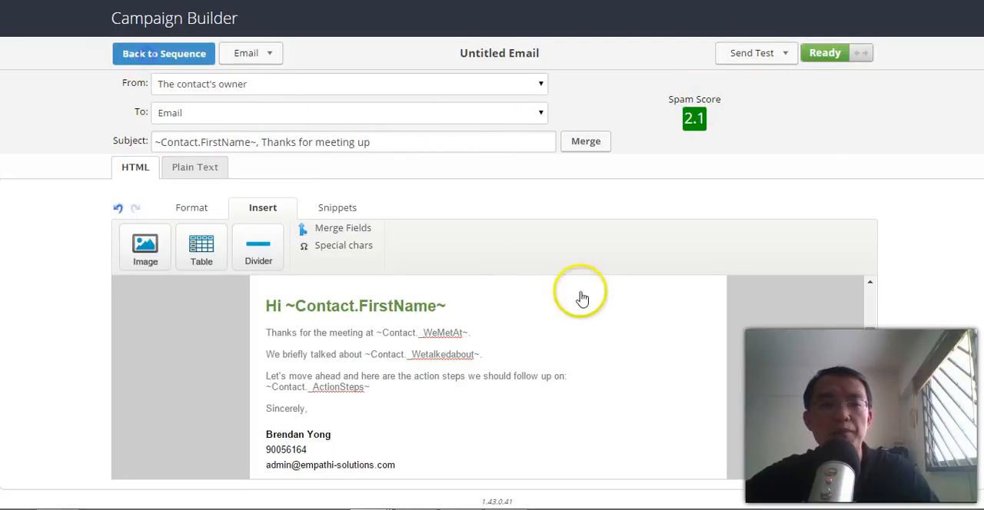
left_click(477, 298)
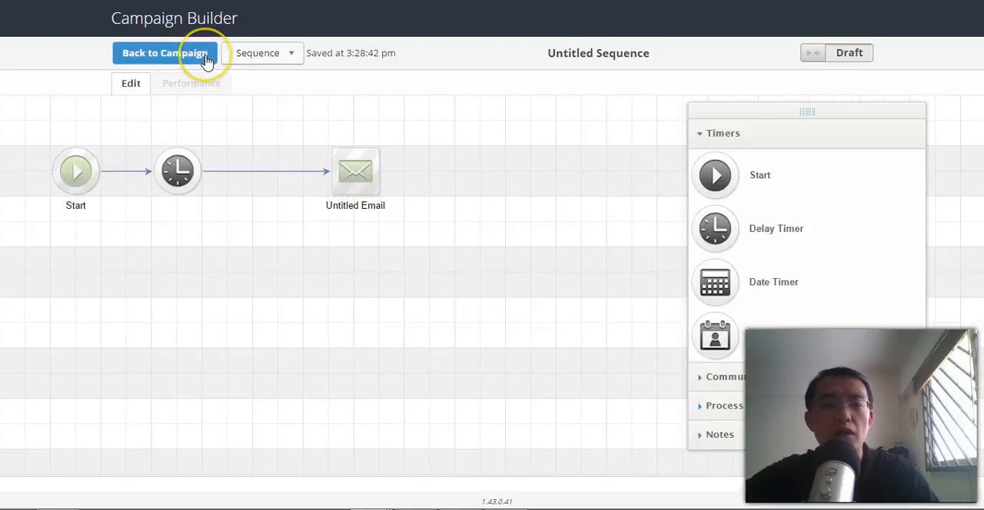
Append another delay timer and a second email after the first email in the sequence.
left_click_drag(714, 228, 457, 171)
left_click(724, 378)
left_click_drag(717, 208, 461, 160)
left_click_drag(308, 310, 482, 339)
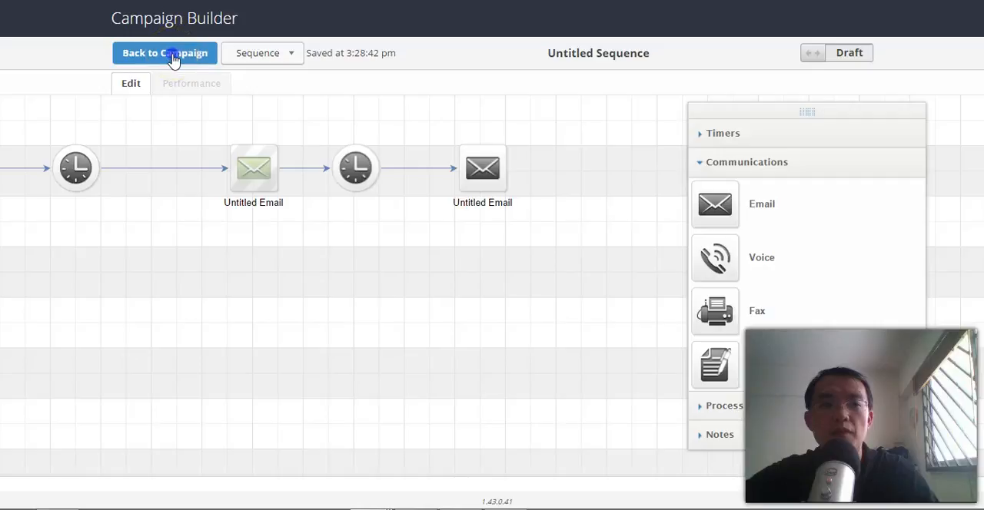
Return to the campaign, review the chain of timers and emails in the first sequence, and go back to the campaign.
left_click(173, 59)
left_click_drag(261, 320, 358, 336)
left_click_drag(495, 352, 435, 313)
left_click(528, 326)
double_click(332, 238)
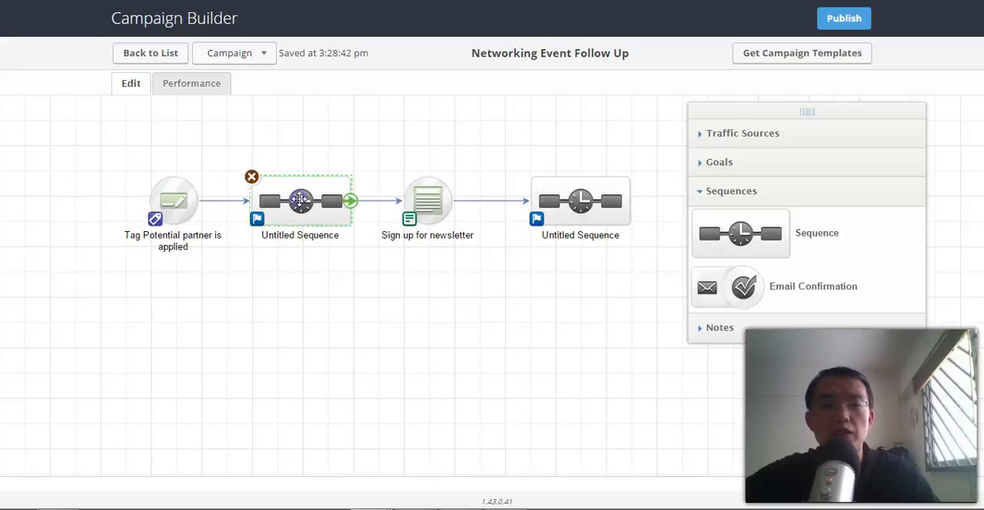
left_click_drag(493, 338, 405, 300)
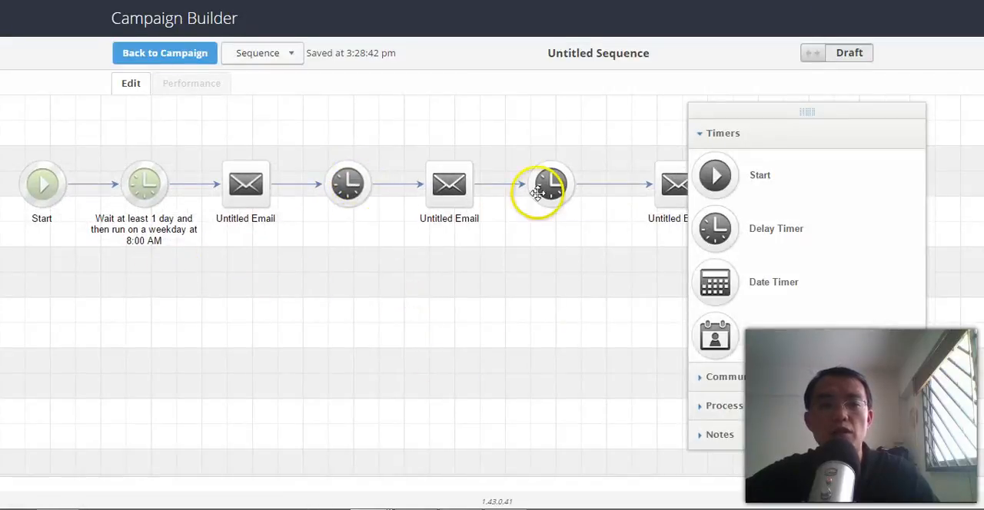
left_click(196, 62)
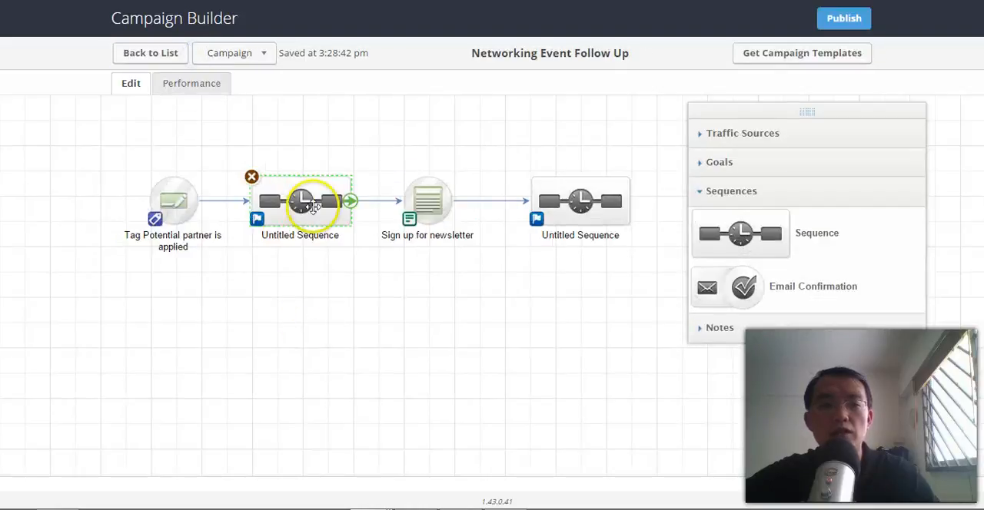
Open the first sequence's settings and save them with Stops immediately as the behavior when a goal is achieved.
left_click(258, 221)
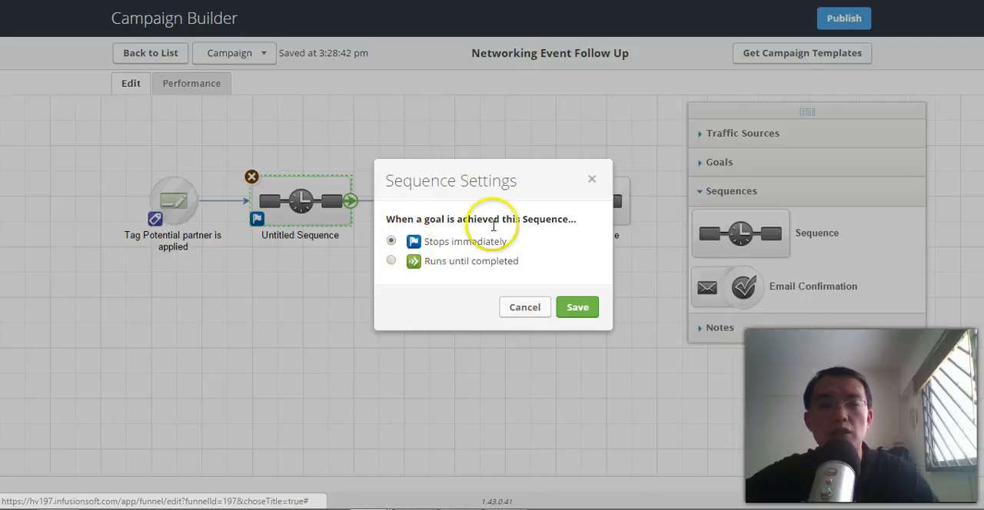
left_click_drag(545, 192, 152, 129)
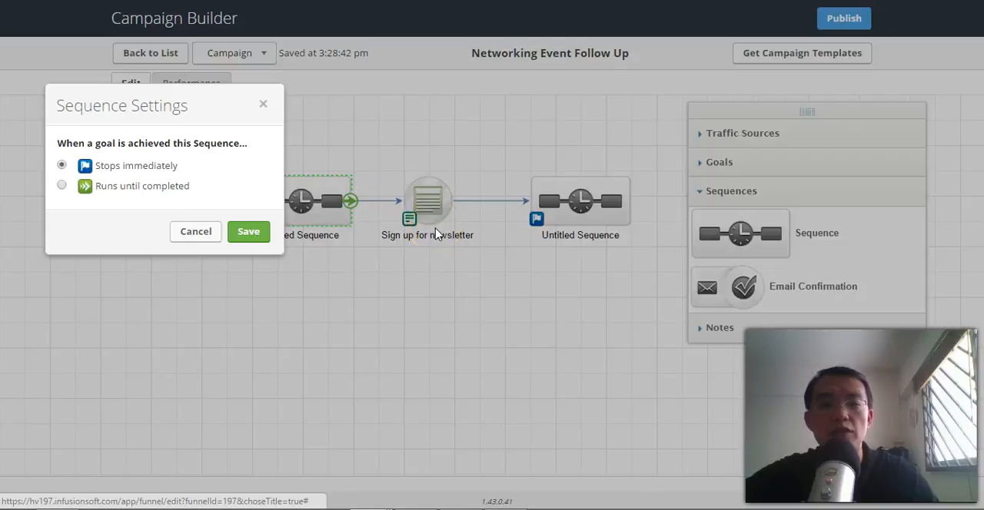
left_click(248, 232)
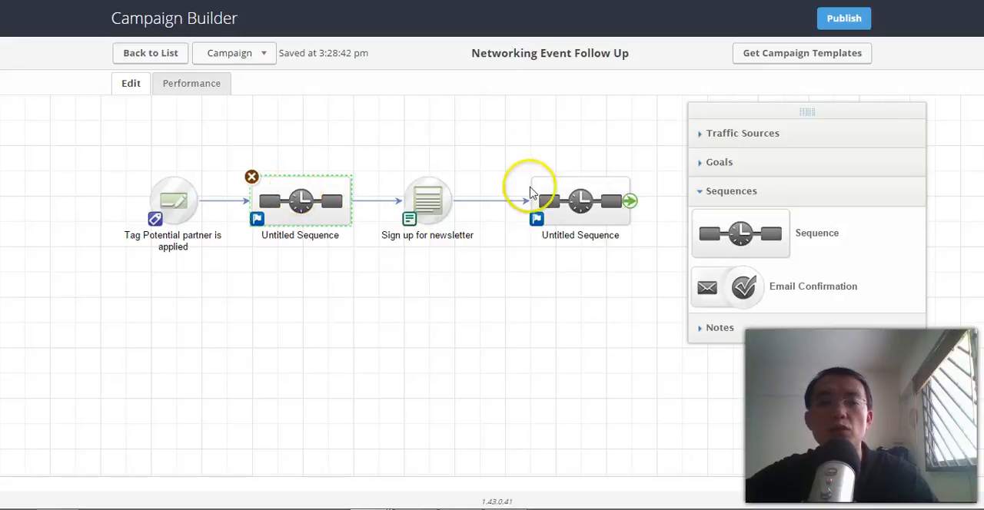
left_click(433, 199)
left_click(473, 266)
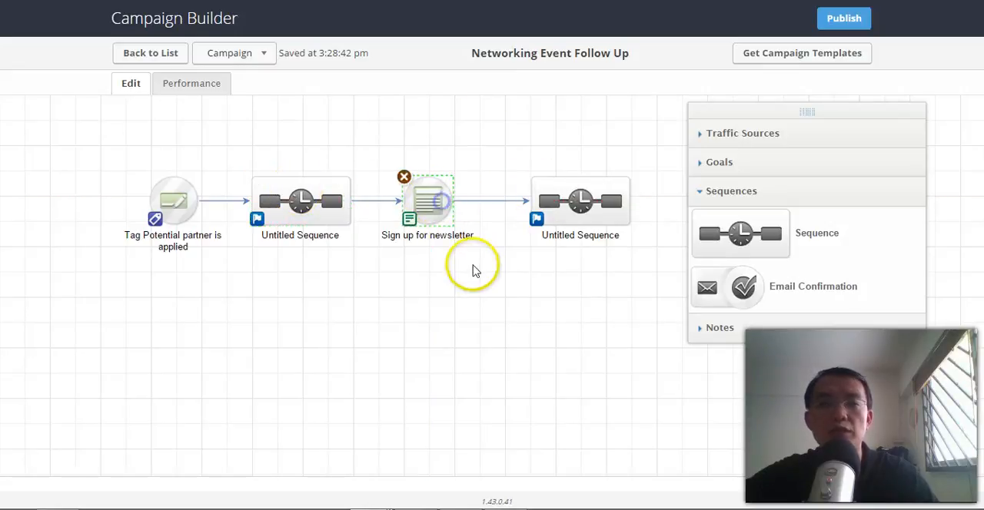